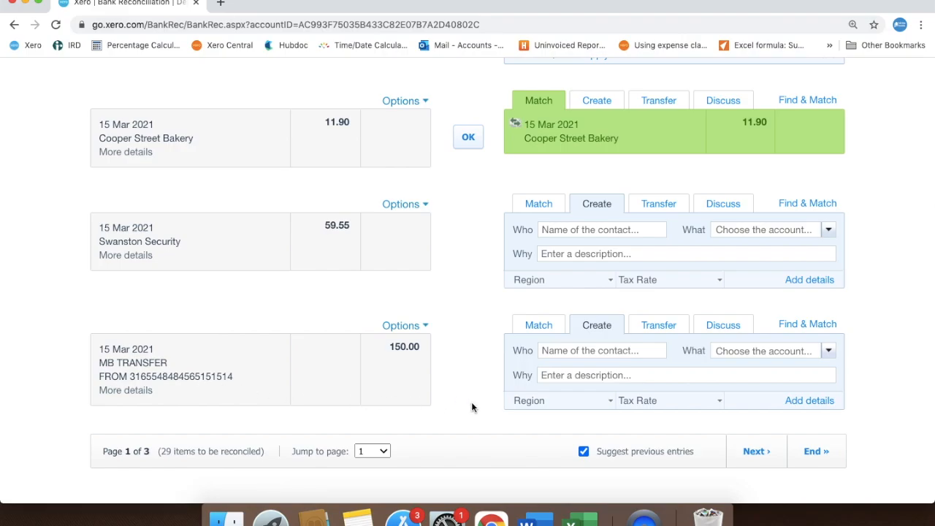
Reconcile the 15 Mar 2021 MB TRANSFER of 150.00 as a transfer with Hit The Books Fake Account
{"action": "left_click", "coordinate": [658, 331]}
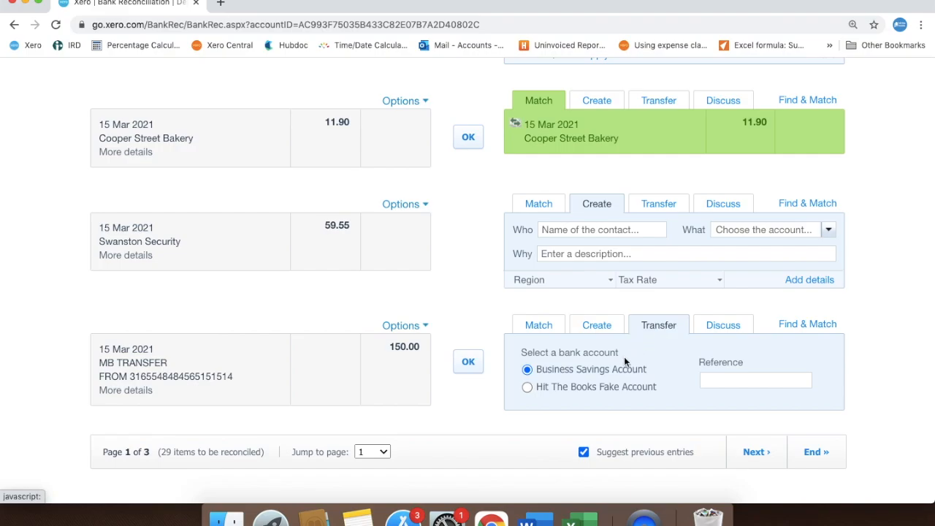
{"action": "left_click", "coordinate": [527, 388]}
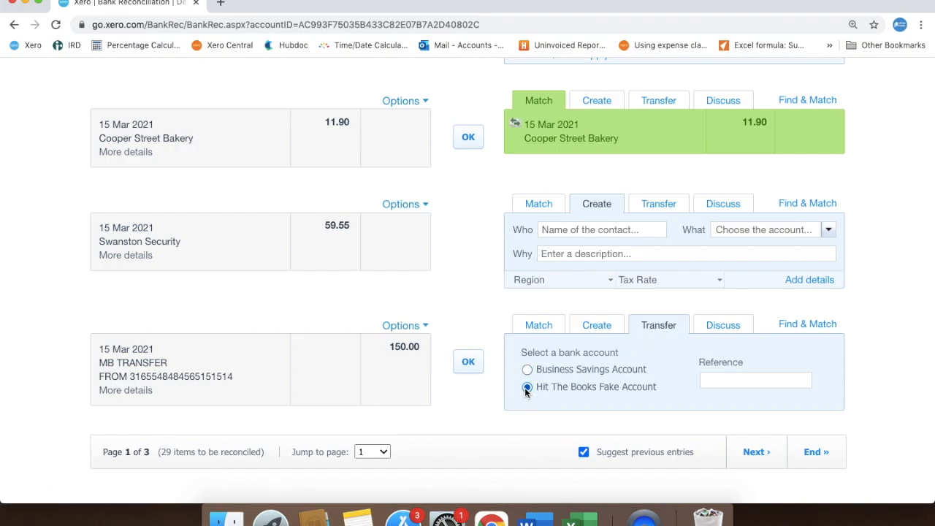
{"action": "left_click", "coordinate": [469, 361]}
Open reconciliation for Hit The Books Fake Account and accept the matched 150.00 bank transfer to Business Bank Account
{"action": "scroll", "coordinate": [467, 367], "scroll_direction": "up", "scroll_amount": 10}
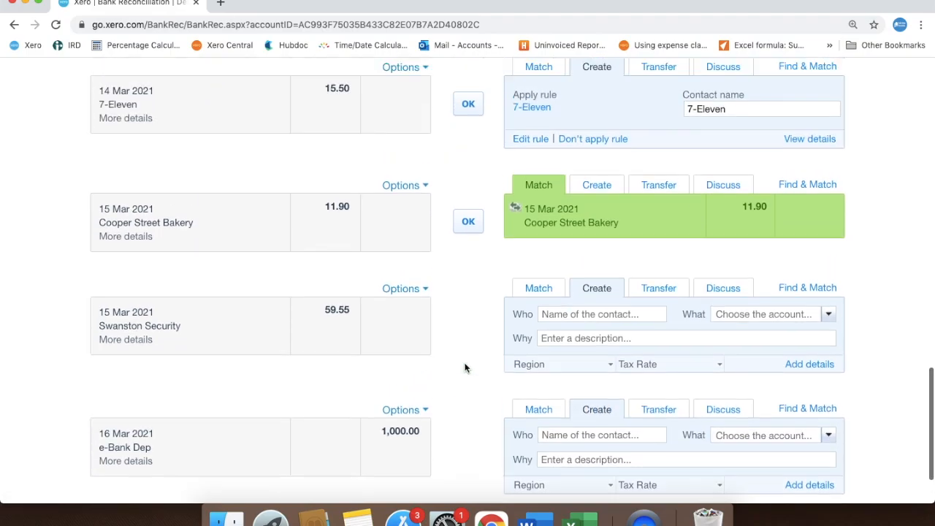
{"action": "scroll", "coordinate": [466, 368], "scroll_direction": "up", "scroll_amount": 5}
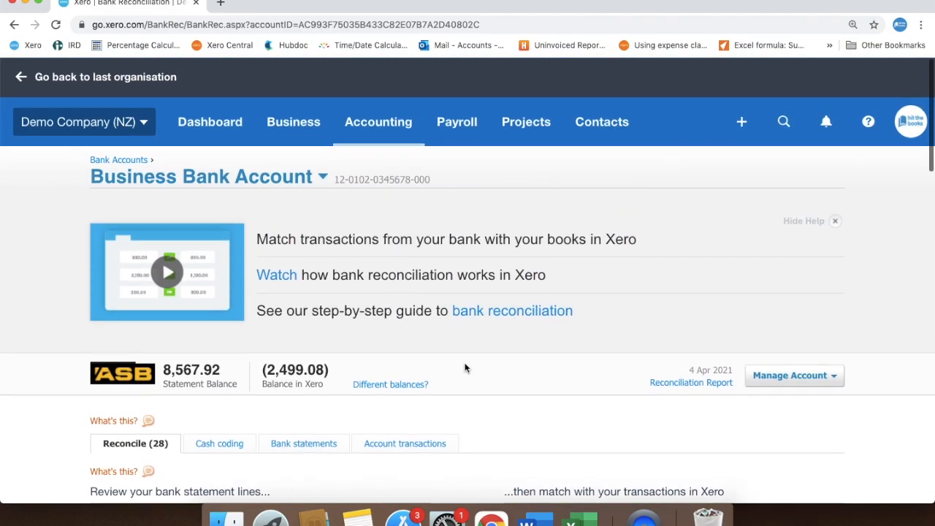
{"action": "left_click", "coordinate": [219, 138]}
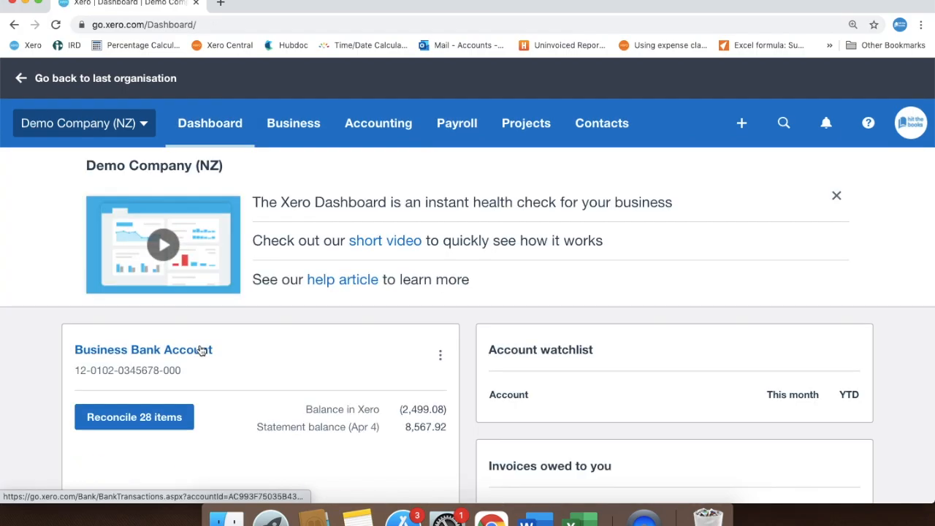
{"action": "scroll", "coordinate": [201, 350], "scroll_direction": "down", "scroll_amount": 3}
{"action": "left_click", "coordinate": [170, 395]}
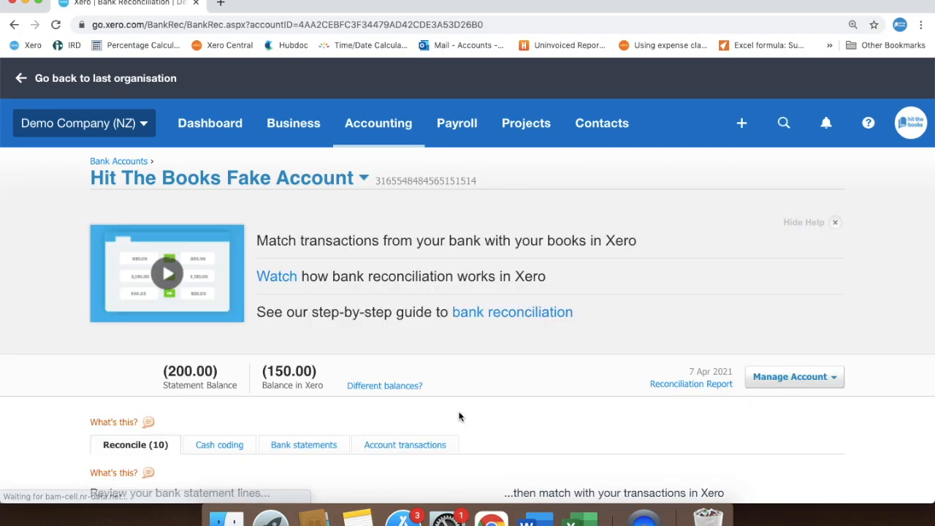
{"action": "scroll", "coordinate": [459, 416], "scroll_direction": "down", "scroll_amount": 5}
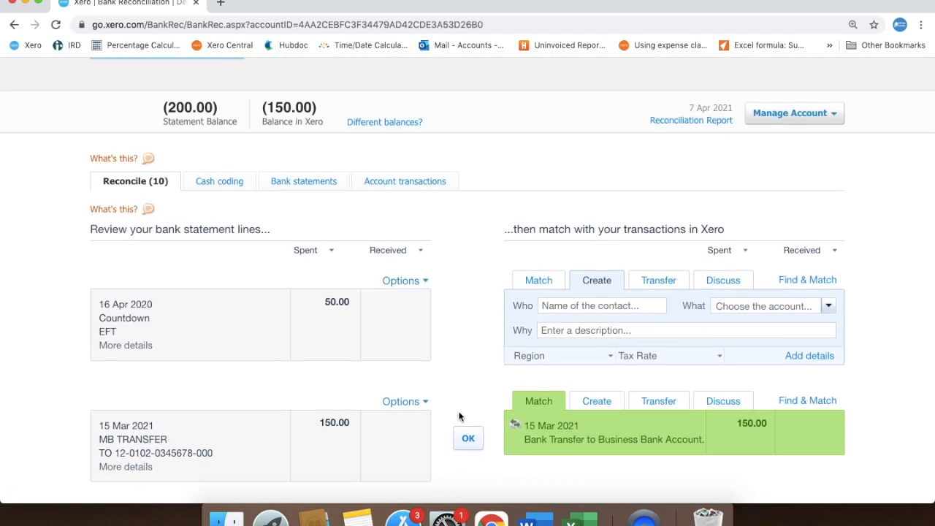
{"action": "scroll", "coordinate": [453, 320], "scroll_direction": "down", "scroll_amount": 2}
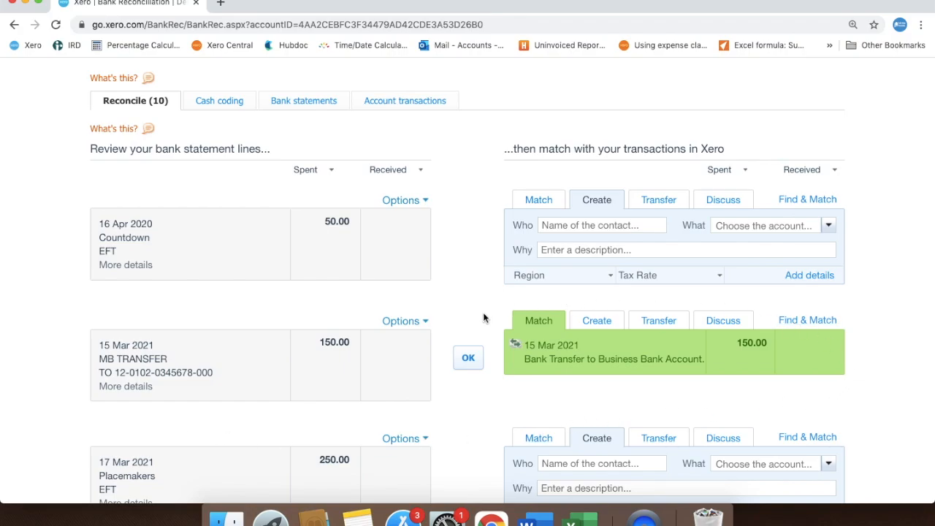
{"action": "left_click", "coordinate": [468, 360]}
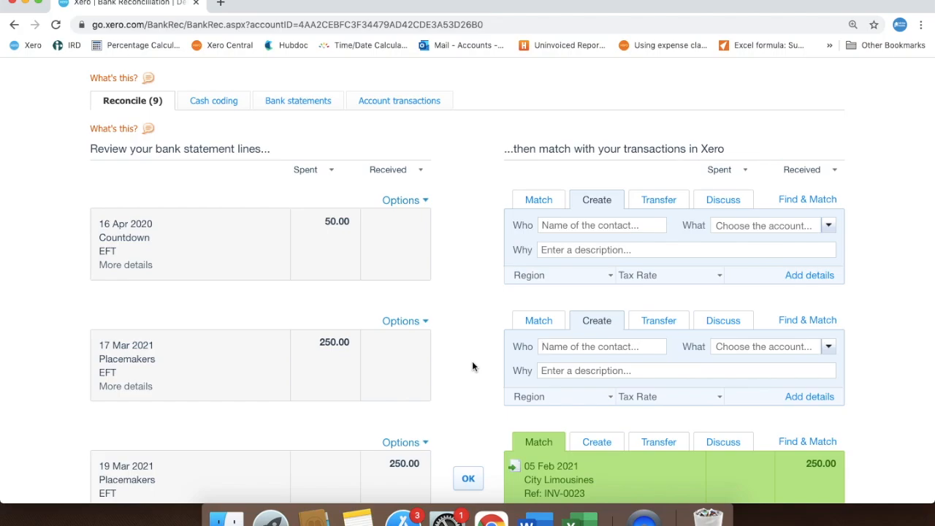
Reconcile the 4 Apr 2021 MB TRANSFER of 1,000.00 as a transfer with Business Bank Account
{"action": "scroll", "coordinate": [473, 362], "scroll_direction": "down", "scroll_amount": 5}
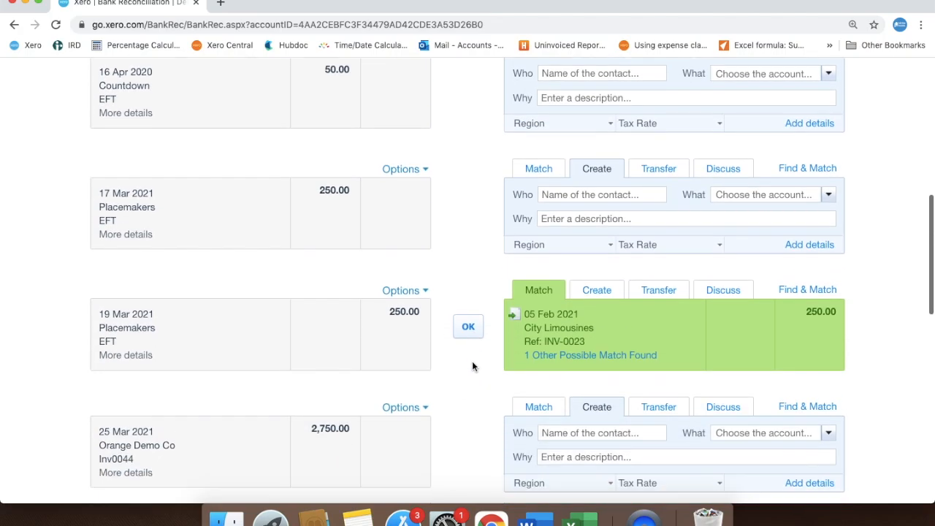
{"action": "scroll", "coordinate": [472, 365], "scroll_direction": "down", "scroll_amount": 10}
{"action": "scroll", "coordinate": [472, 366], "scroll_direction": "down", "scroll_amount": 5}
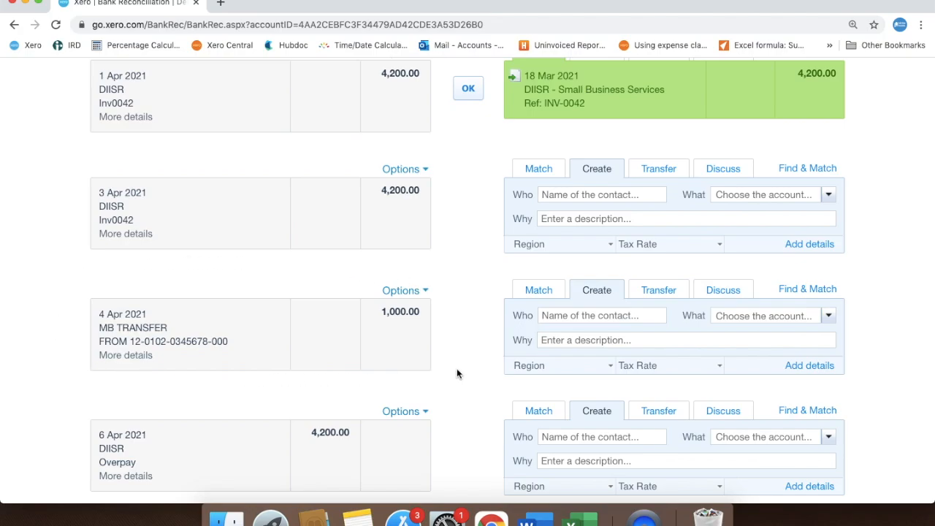
{"action": "left_click", "coordinate": [661, 291]}
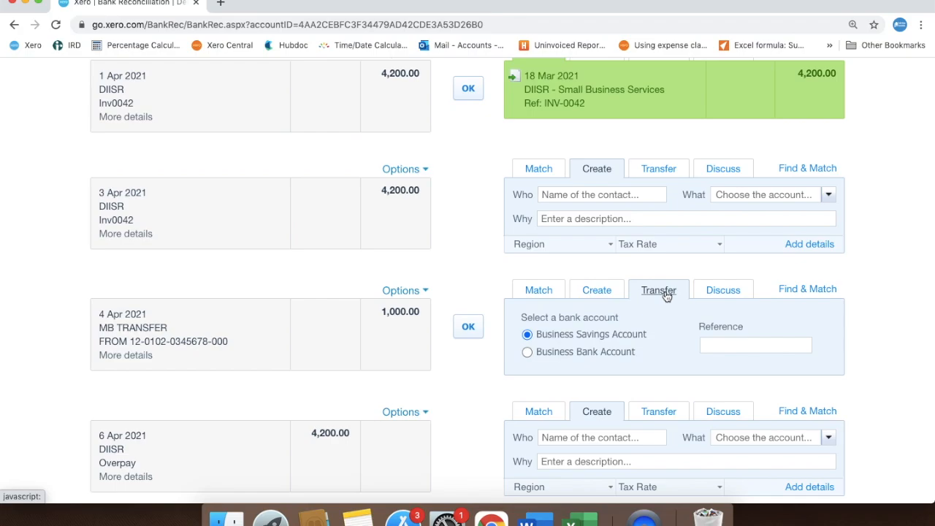
{"action": "left_click", "coordinate": [526, 352]}
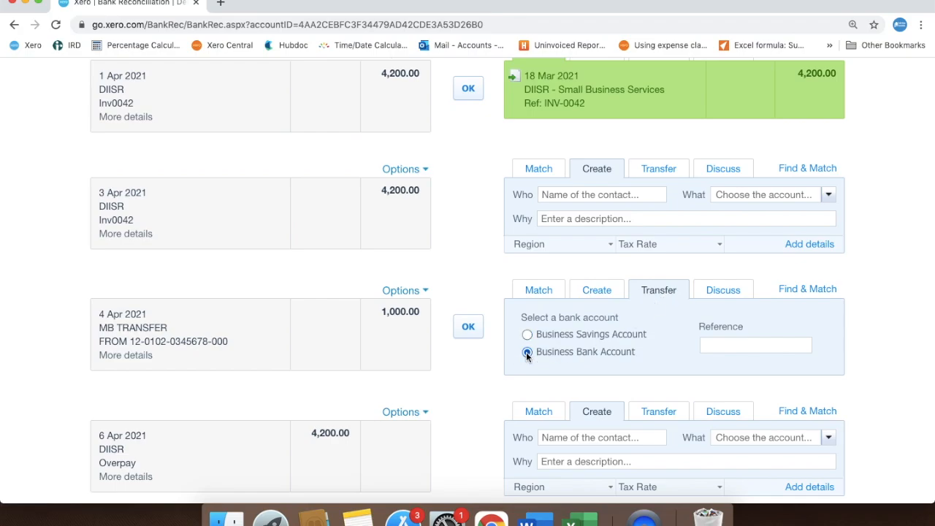
{"action": "left_click", "coordinate": [468, 327]}
Open reconciliation for Business Bank Account and accept the matched 4 Apr 2021 transfer of 1,000.00 to Hit The Books Fake Account
{"action": "scroll", "coordinate": [462, 335], "scroll_direction": "up", "scroll_amount": 15}
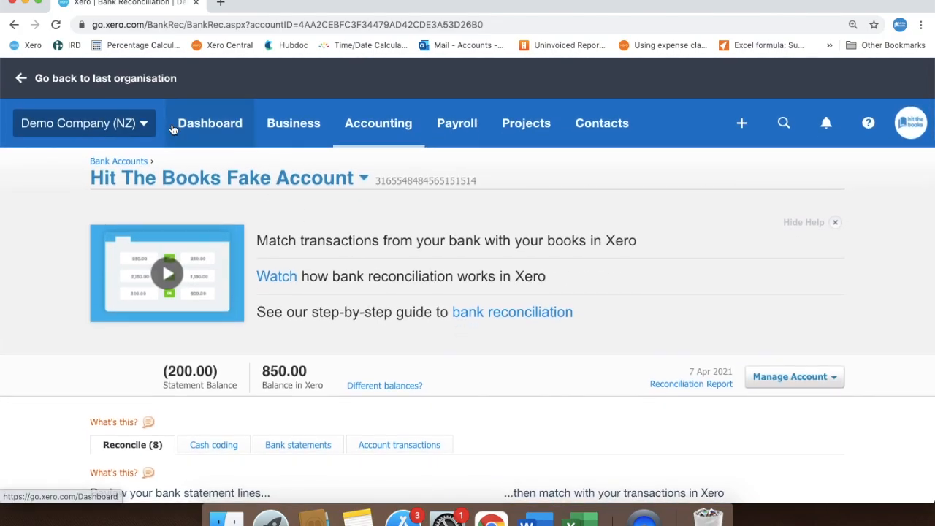
{"action": "left_click", "coordinate": [173, 127]}
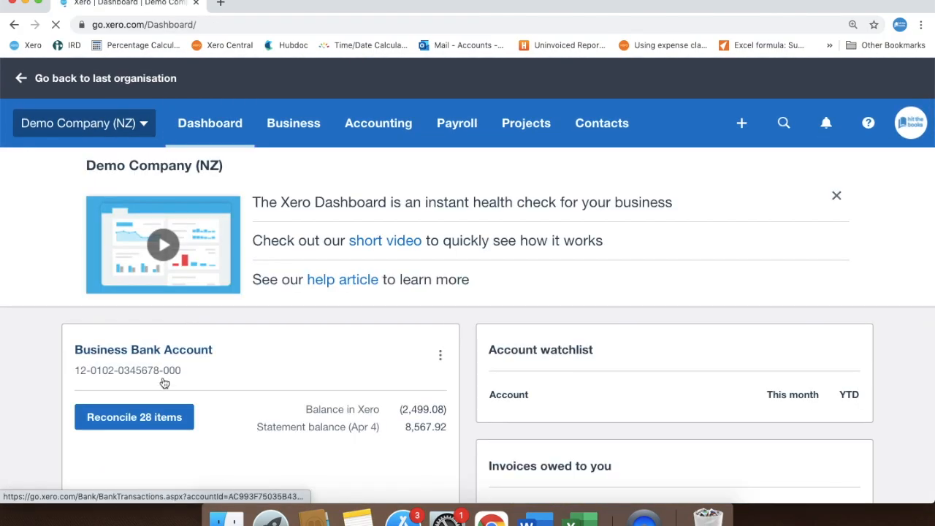
{"action": "left_click", "coordinate": [134, 417]}
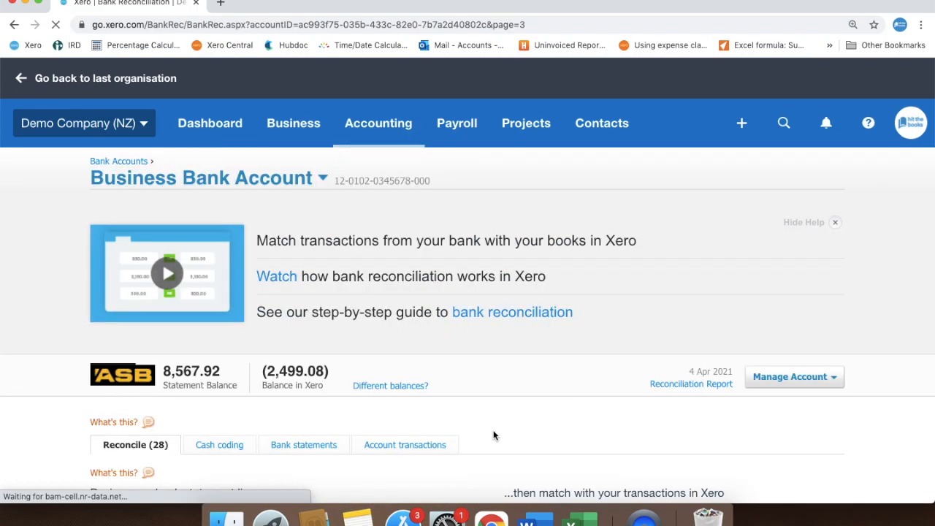
{"action": "scroll", "coordinate": [493, 435], "scroll_direction": "down", "scroll_amount": 10}
{"action": "scroll", "coordinate": [494, 435], "scroll_direction": "down", "scroll_amount": 10}
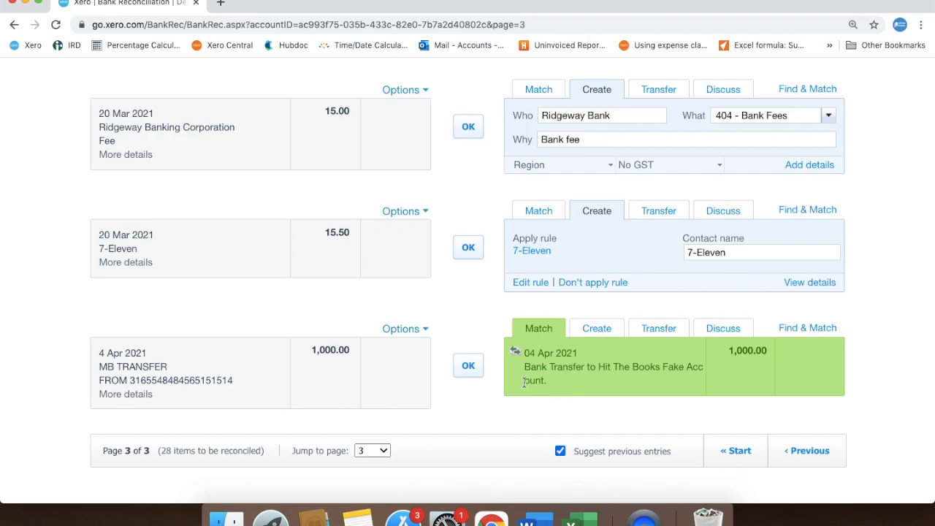
{"action": "left_click", "coordinate": [468, 369]}
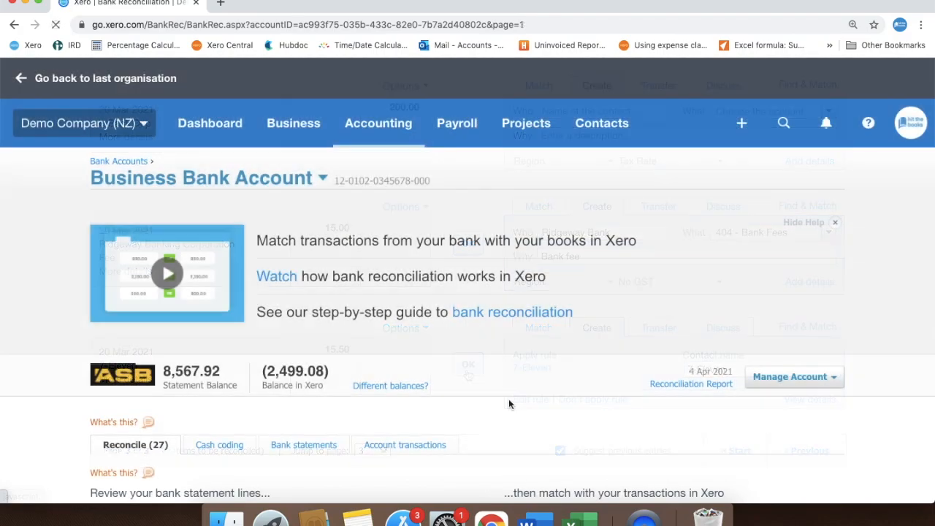
Add details to the 12 Mar 2021 Jakaranda Maple Systems receipt of 2,000.00 and set it as received as a Prepayment
{"action": "scroll", "coordinate": [509, 399], "scroll_direction": "down", "scroll_amount": 5}
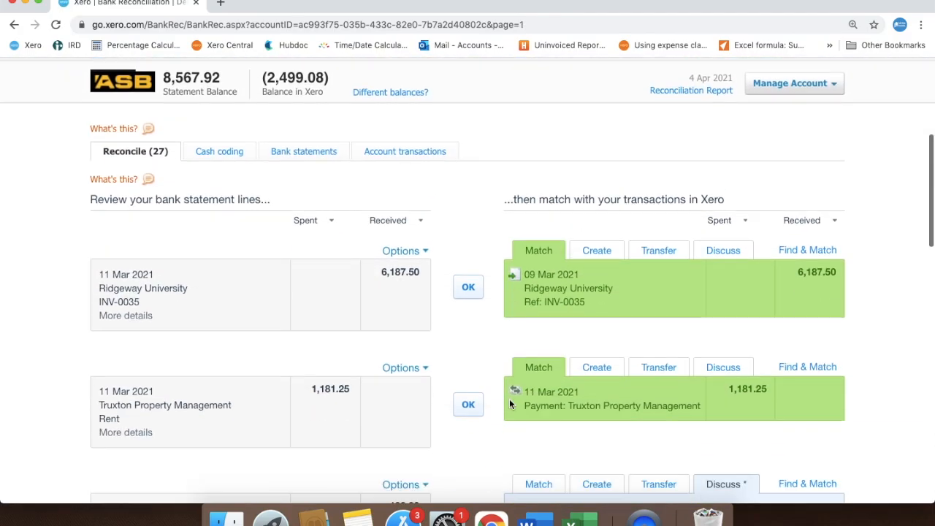
{"action": "scroll", "coordinate": [510, 399], "scroll_direction": "down", "scroll_amount": 5}
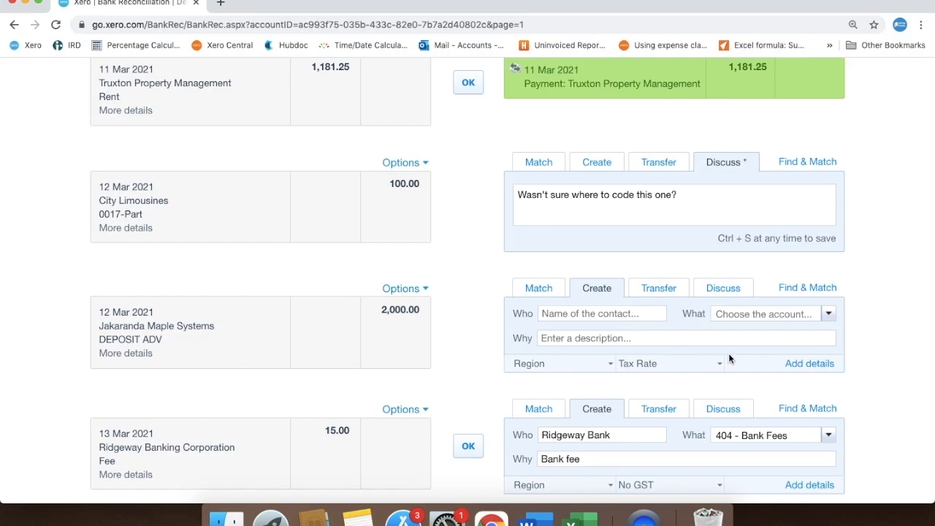
{"action": "left_click", "coordinate": [801, 364]}
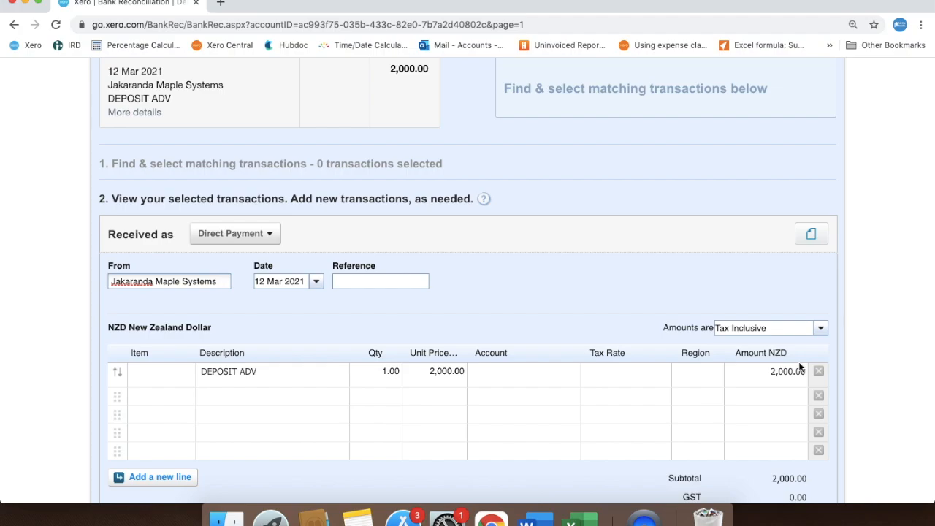
{"action": "left_click", "coordinate": [270, 234]}
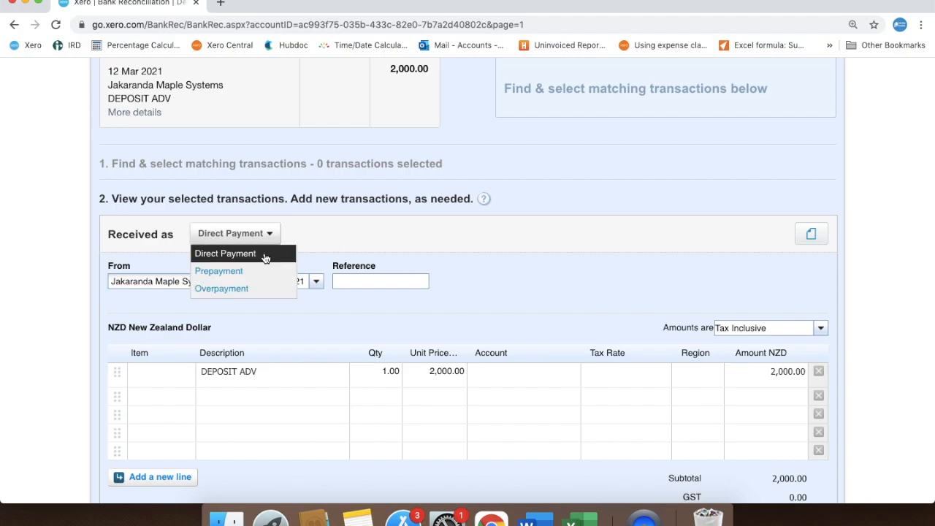
{"action": "left_click", "coordinate": [263, 269]}
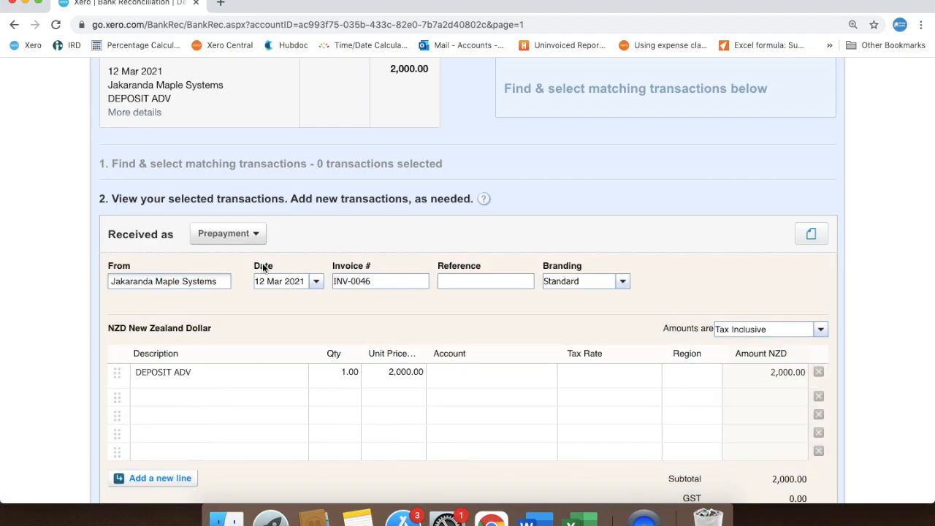
Describe the prepayment line as "Deposit for catering July 2021", coded to 835 - Revenue Received in Advance with 15% GST on Income
{"action": "left_click", "coordinate": [192, 371]}
{"action": "left_click_drag", "start_coordinate": [191, 372], "coordinate": [128, 369]}
{"action": "type", "text": "Deposit for catering July 2021"}
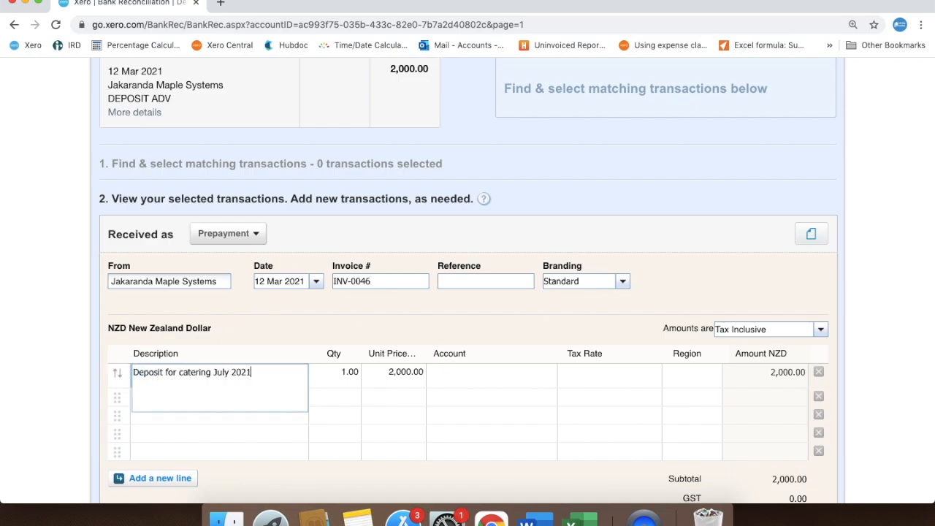
{"action": "left_click", "coordinate": [512, 381]}
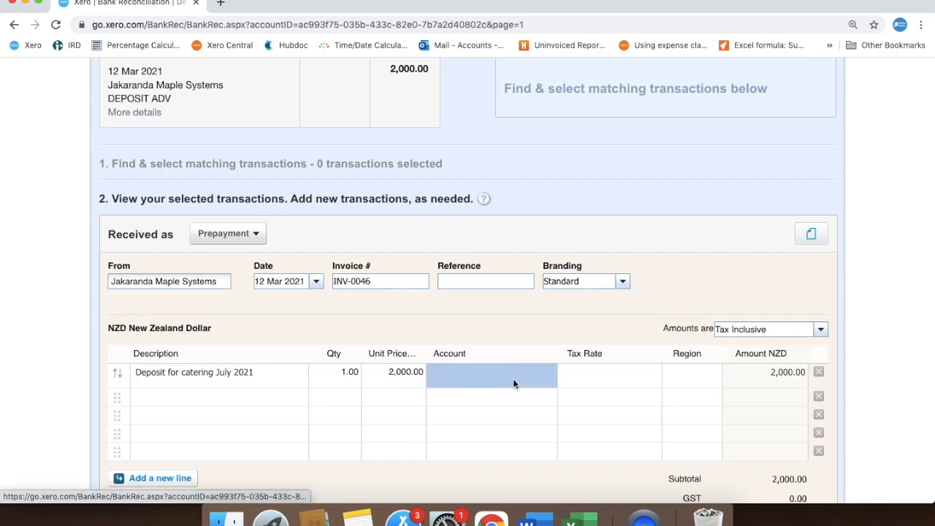
{"action": "type", "text": "835"}
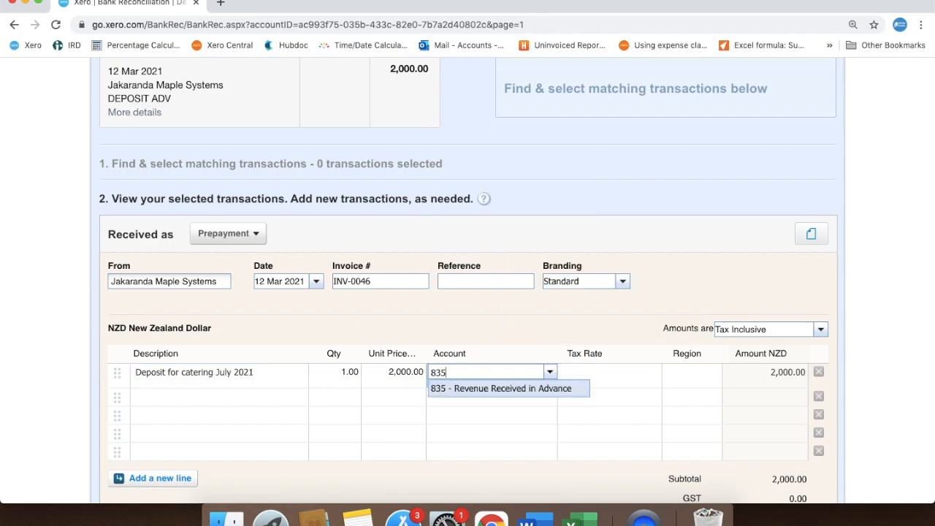
{"action": "left_click", "coordinate": [535, 393]}
{"action": "left_click", "coordinate": [623, 385]}
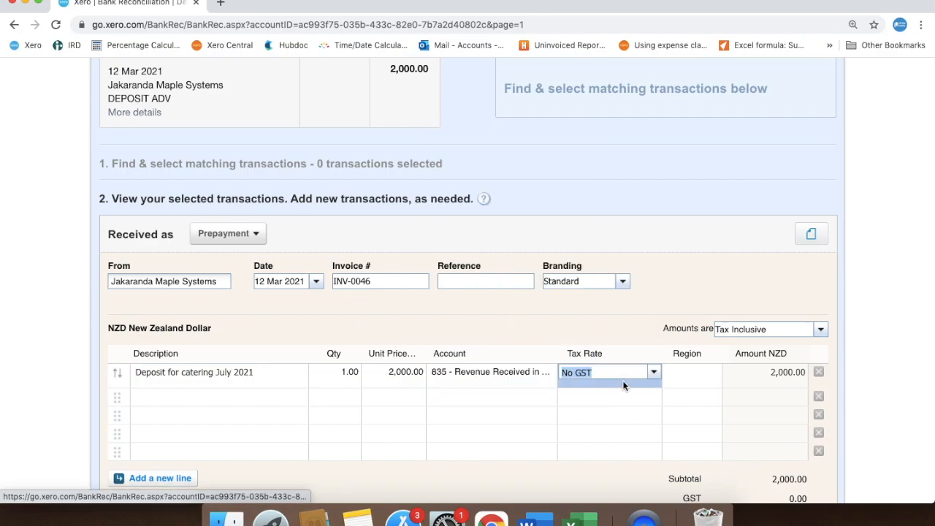
{"action": "left_click", "coordinate": [653, 372]}
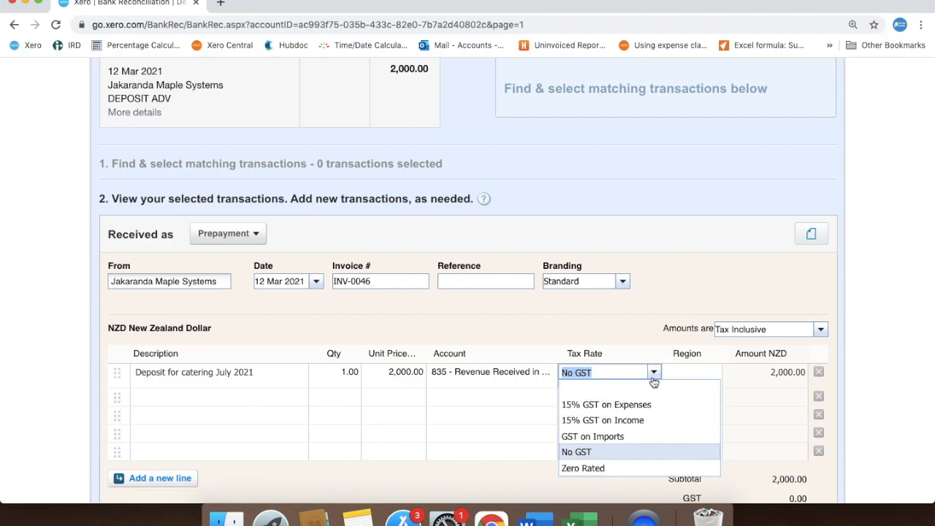
{"action": "left_click", "coordinate": [649, 421]}
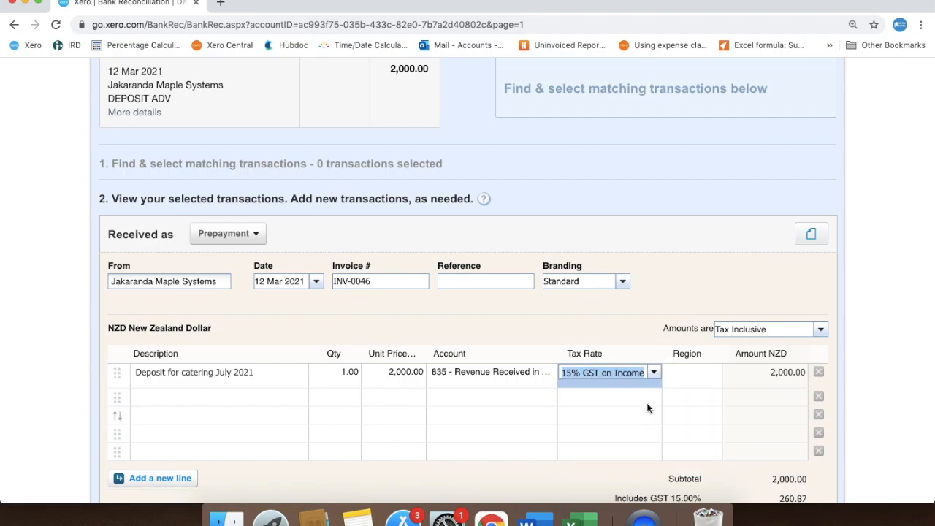
{"action": "left_click", "coordinate": [678, 285]}
Save the Jakaranda Maple Systems prepayment transaction and reconcile it against the bank statement line
{"action": "scroll", "coordinate": [677, 286], "scroll_direction": "down", "scroll_amount": 1}
{"action": "scroll", "coordinate": [676, 286], "scroll_direction": "down", "scroll_amount": 4}
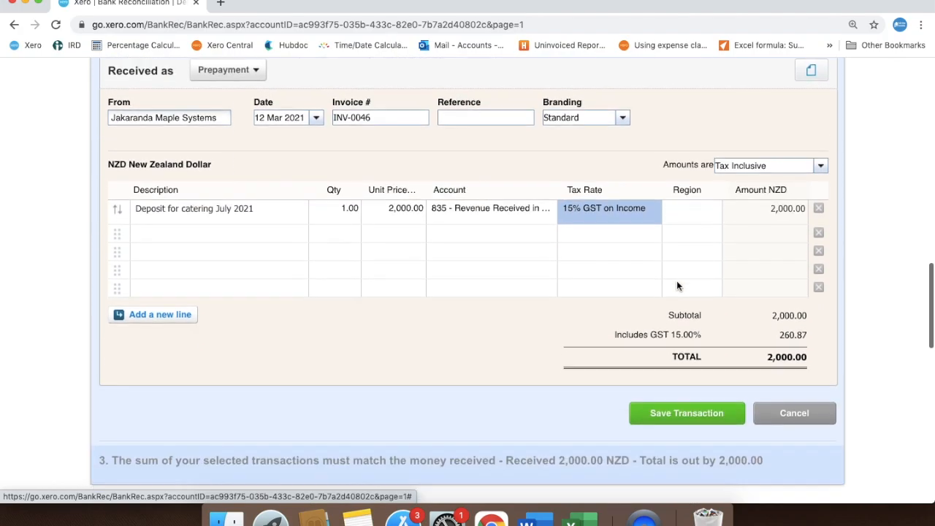
{"action": "left_click", "coordinate": [687, 412]}
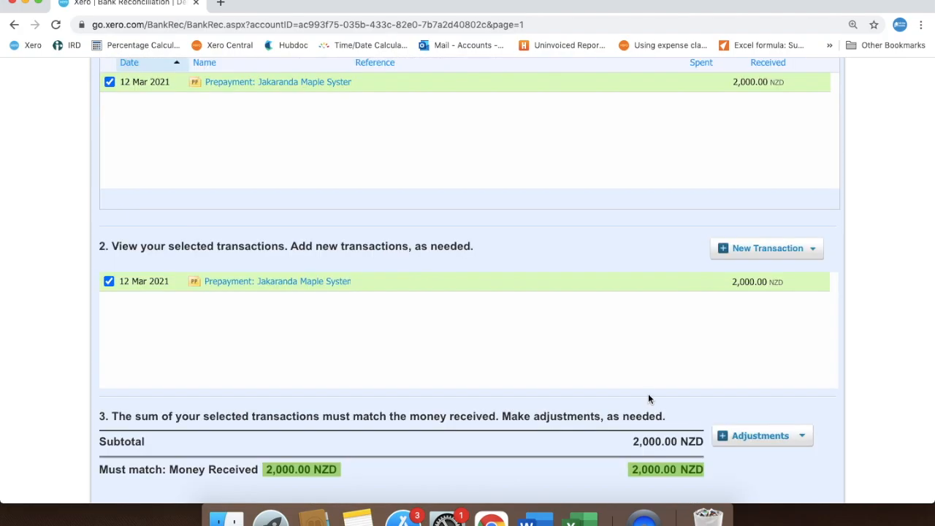
{"action": "scroll", "coordinate": [601, 375], "scroll_direction": "down", "scroll_amount": 5}
{"action": "left_click", "coordinate": [695, 349]}
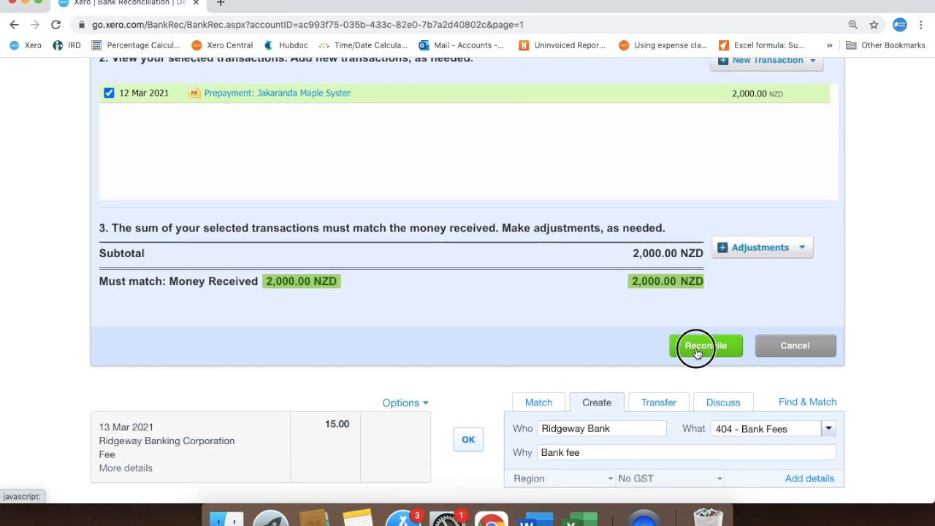
Open the sales Invoices list in a new browser tab and show the invoices awaiting payment
{"action": "scroll", "coordinate": [476, 355], "scroll_direction": "up", "scroll_amount": 10}
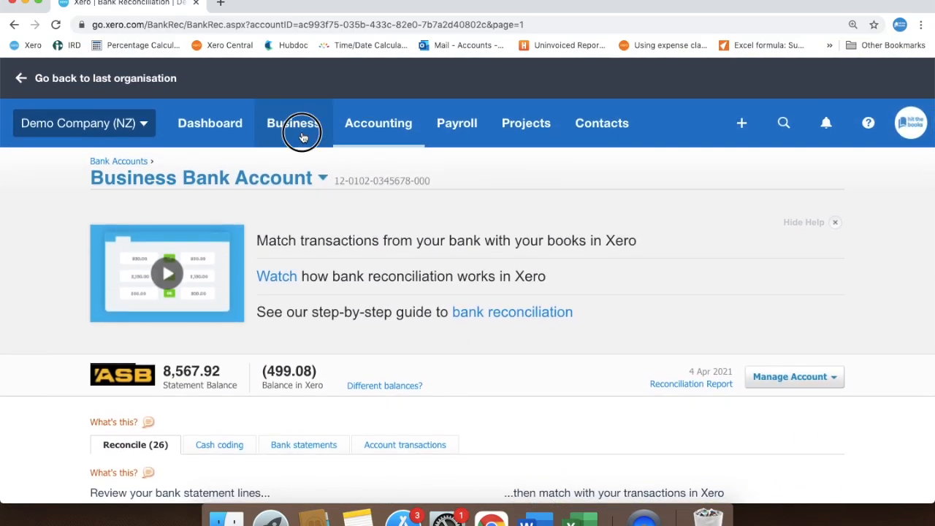
{"action": "left_click", "coordinate": [302, 129]}
{"action": "right_click", "coordinate": [304, 257]}
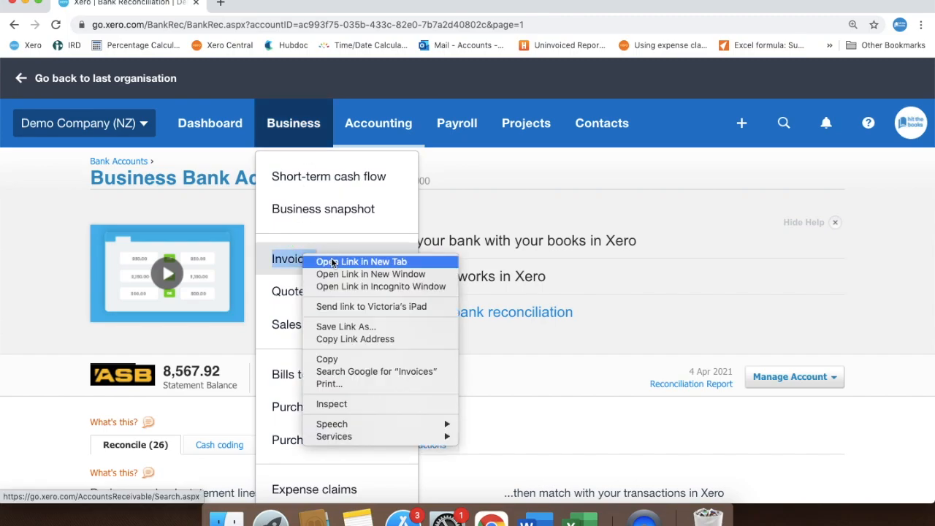
{"action": "left_click", "coordinate": [329, 262]}
{"action": "left_click", "coordinate": [272, 8]}
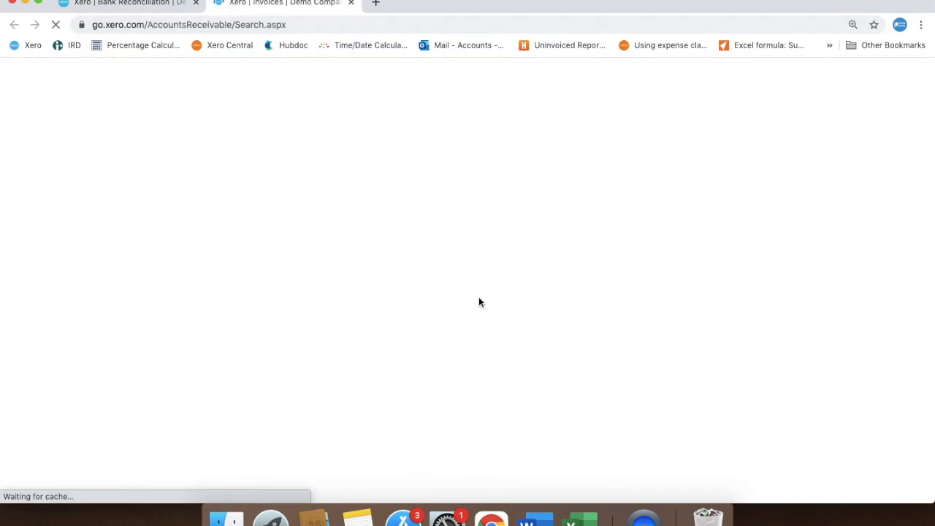
{"action": "left_click", "coordinate": [424, 276]}
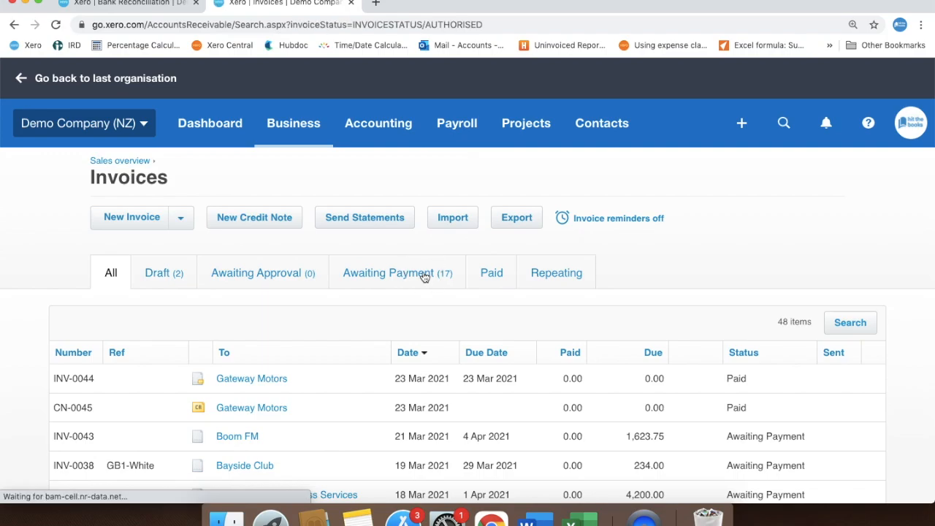
Start a new sales invoice for Jakaranda Maple Systems with a due date of 30 Apr 2021
{"action": "scroll", "coordinate": [12, 354], "scroll_direction": "down", "scroll_amount": 10}
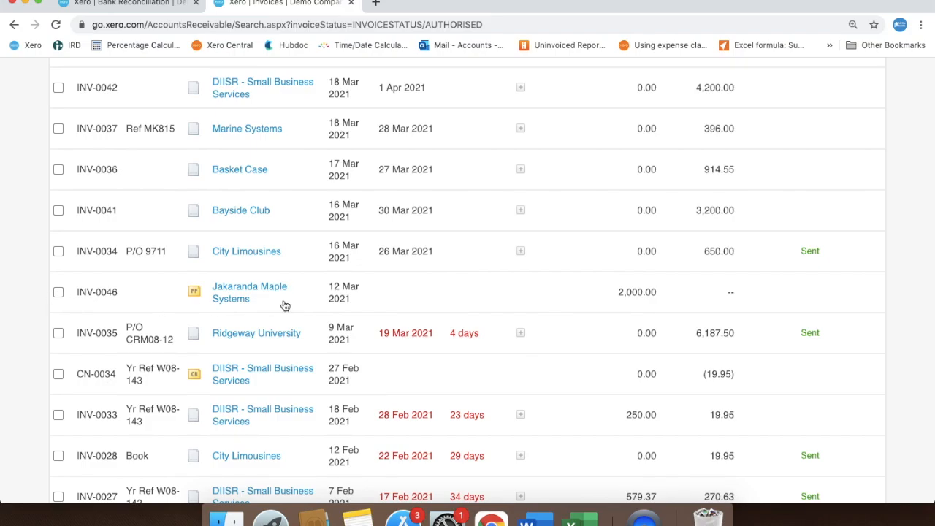
{"action": "scroll", "coordinate": [284, 307], "scroll_direction": "up", "scroll_amount": 9}
{"action": "left_click", "coordinate": [133, 181]}
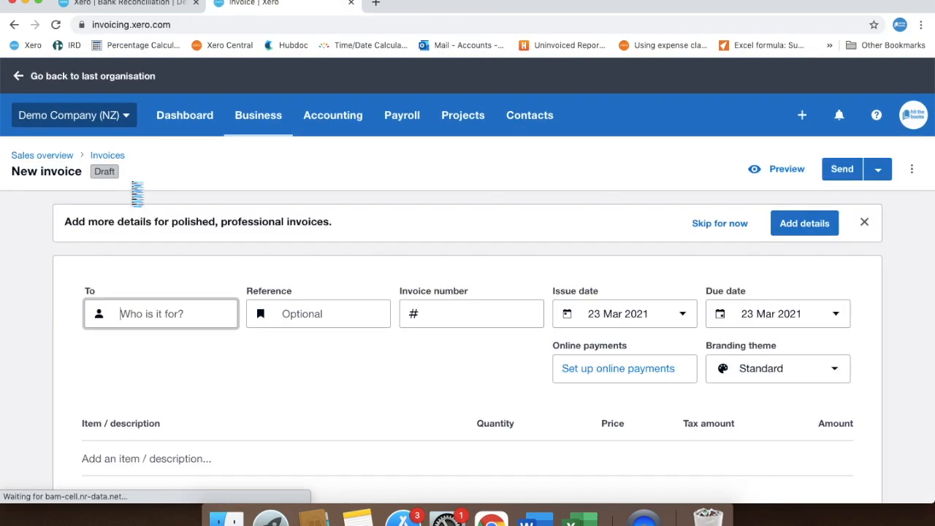
{"action": "left_click", "coordinate": [160, 314]}
{"action": "type", "text": "Jak"}
{"action": "left_click", "coordinate": [168, 357]}
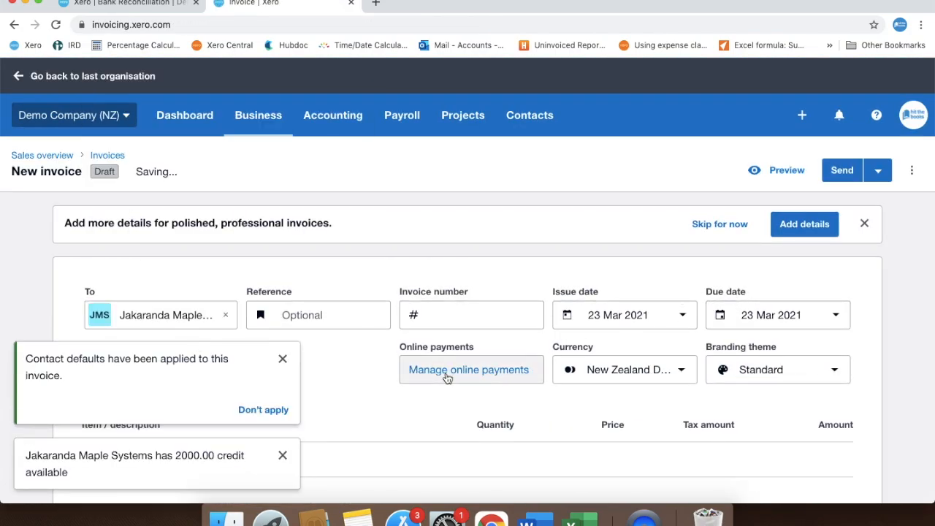
{"action": "left_click", "coordinate": [840, 316]}
{"action": "left_click", "coordinate": [828, 245]}
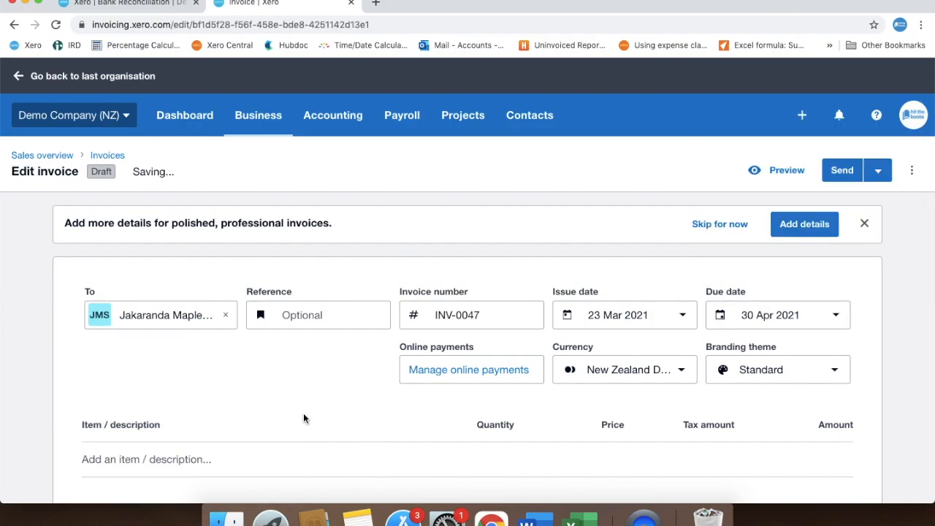
Add an invoice line "Deposit for catering for business conference July 2021" with a price of 2000
{"action": "scroll", "coordinate": [303, 413], "scroll_direction": "down", "scroll_amount": 1}
{"action": "left_click", "coordinate": [273, 431]}
{"action": "type", "text": "Deposit for ca"}
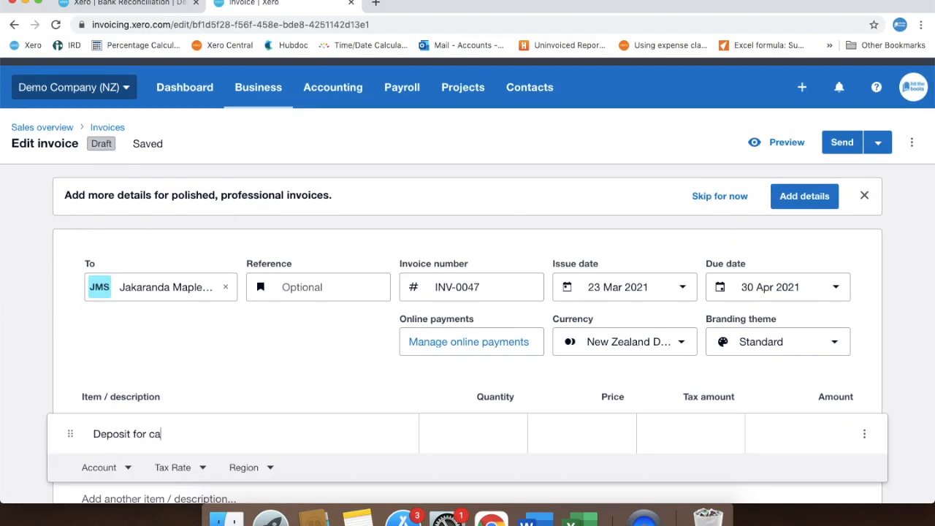
{"action": "type", "text": "tering for business conference July 2021"}
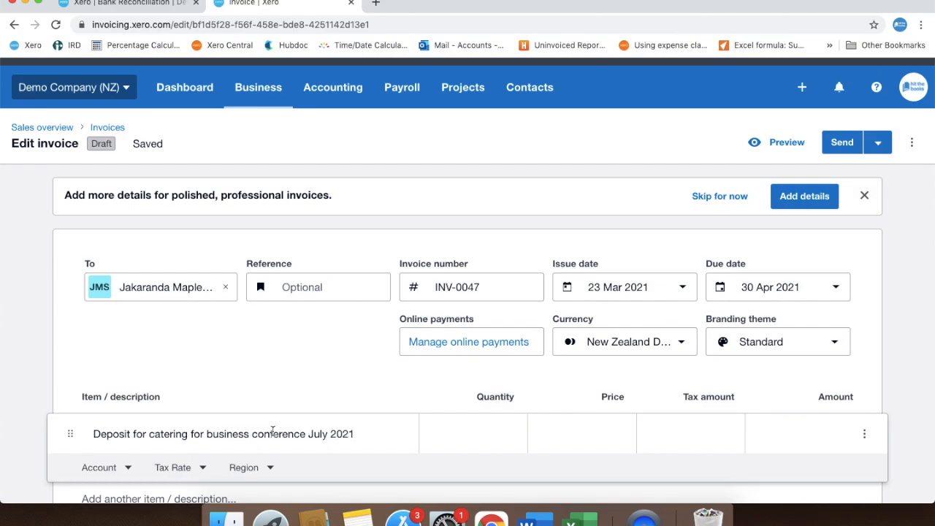
{"action": "left_click", "coordinate": [578, 436]}
{"action": "type", "text": "2000"}
{"action": "scroll", "coordinate": [555, 427], "scroll_direction": "down", "scroll_amount": 2}
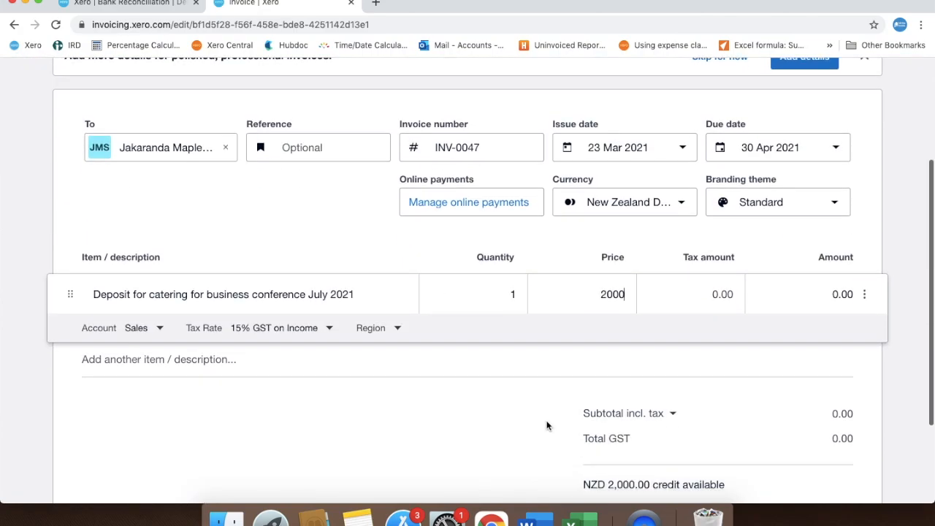
{"action": "left_click", "coordinate": [430, 387]}
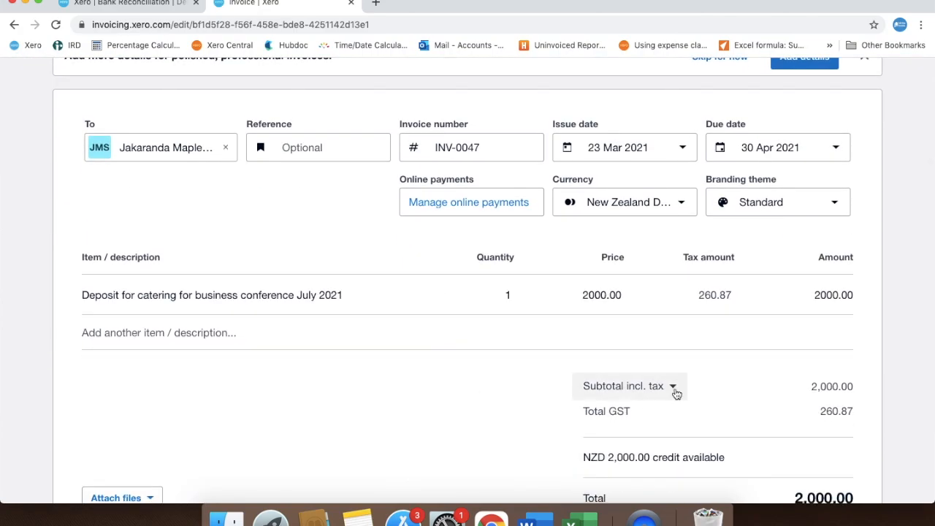
Approve the Jakaranda Maple Systems invoice without sending it
{"action": "scroll", "coordinate": [679, 415], "scroll_direction": "down", "scroll_amount": 3}
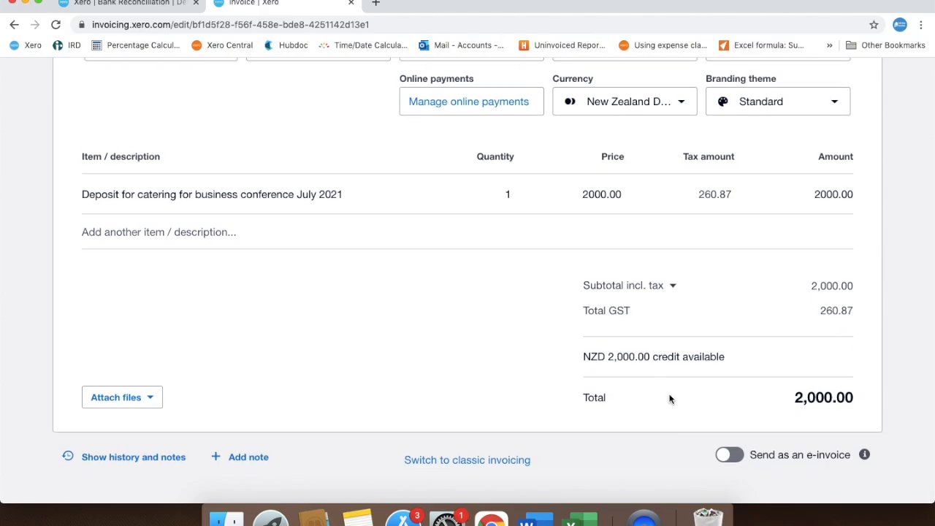
{"action": "scroll", "coordinate": [659, 374], "scroll_direction": "up", "scroll_amount": 2}
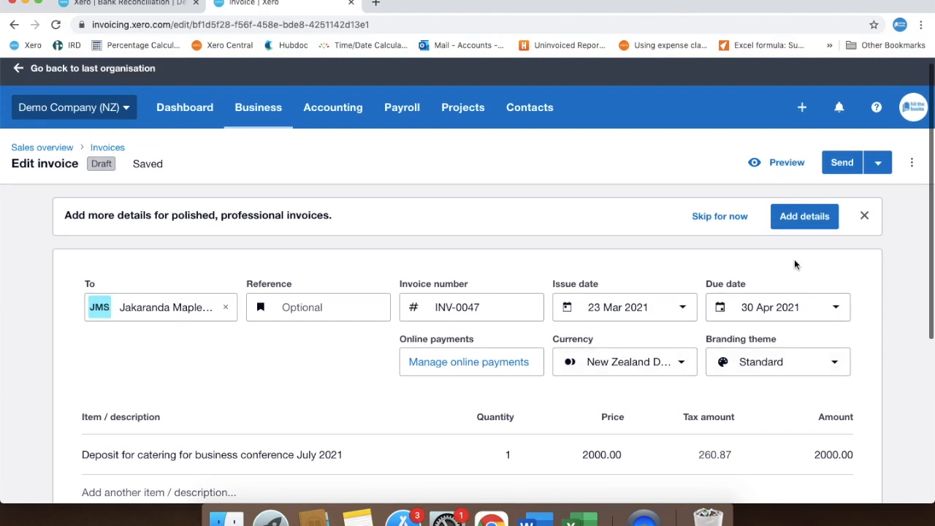
{"action": "left_click", "coordinate": [878, 162]}
{"action": "left_click", "coordinate": [847, 289]}
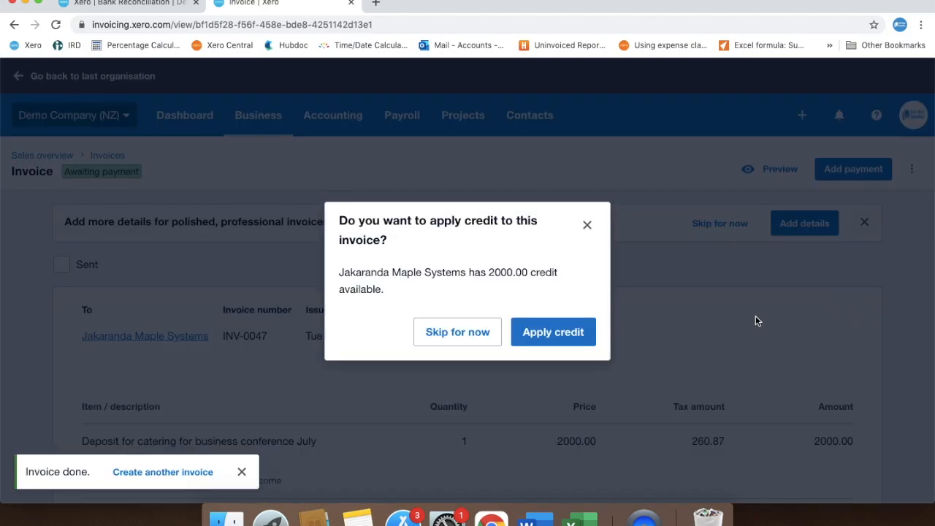
Apply 2000 of the 12 Mar 2021 prepayment credit to the Jakaranda Maple Systems invoice
{"action": "left_click", "coordinate": [570, 338]}
{"action": "left_click", "coordinate": [711, 256]}
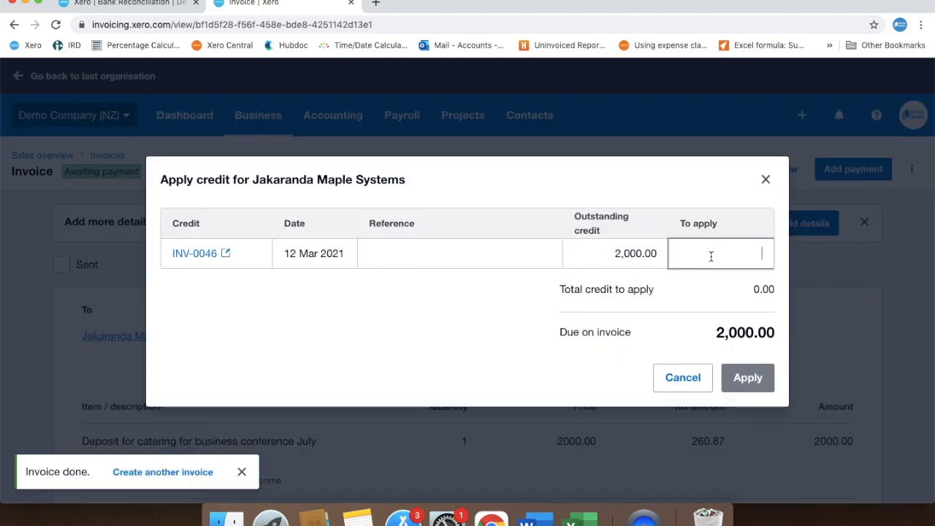
{"action": "type", "text": "2000"}
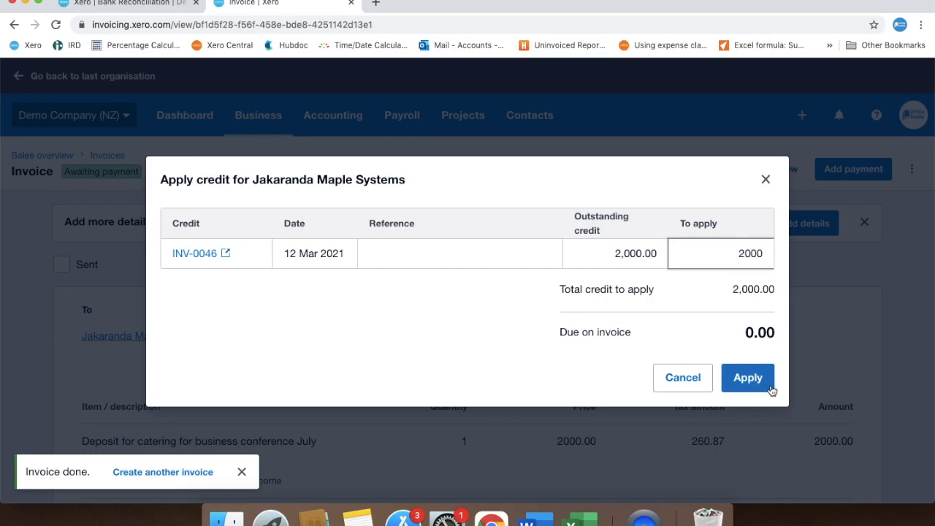
{"action": "left_click", "coordinate": [757, 384]}
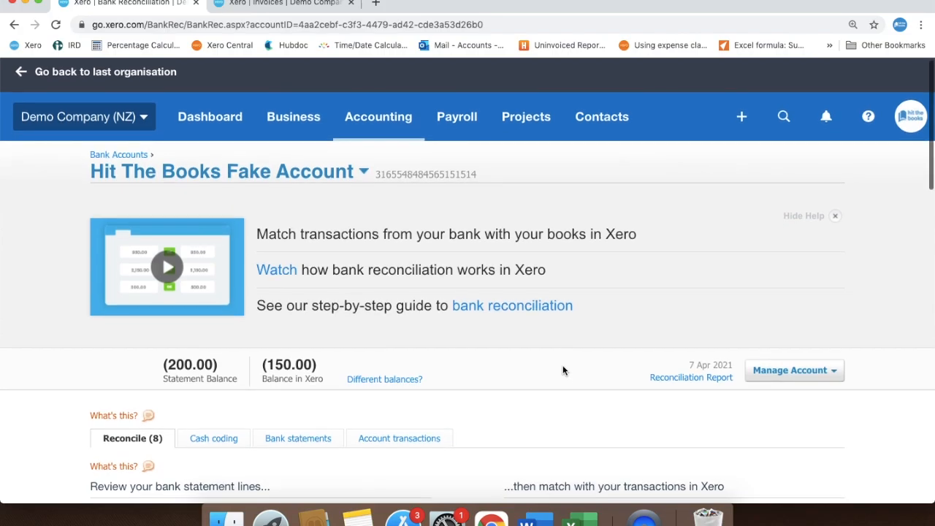
Reconcile the 1 Apr 2021 DIISR receipt of 4,200.00 with the suggested DIISR - Small Business Services invoice in Hit The Books Fake Account
{"action": "scroll", "coordinate": [563, 370], "scroll_direction": "down", "scroll_amount": 5}
{"action": "scroll", "coordinate": [562, 365], "scroll_direction": "down", "scroll_amount": 5}
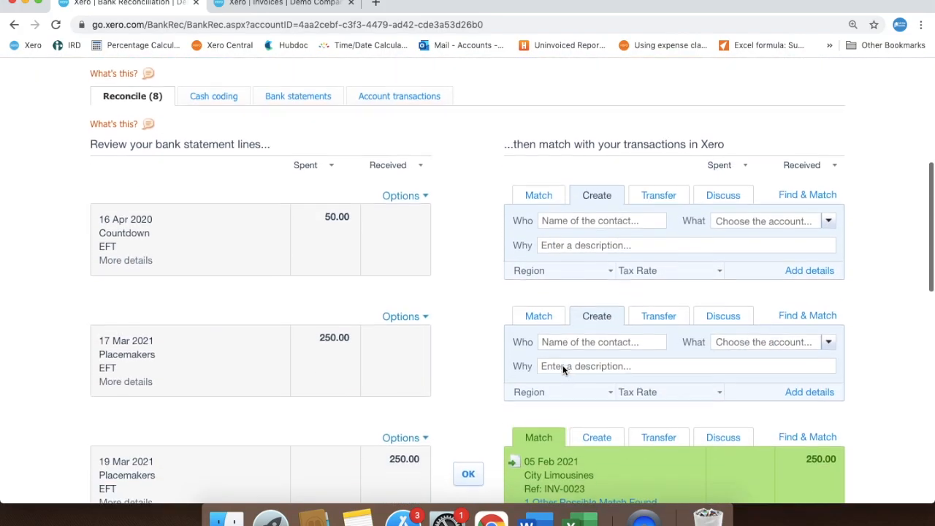
{"action": "scroll", "coordinate": [563, 364], "scroll_direction": "down", "scroll_amount": 2}
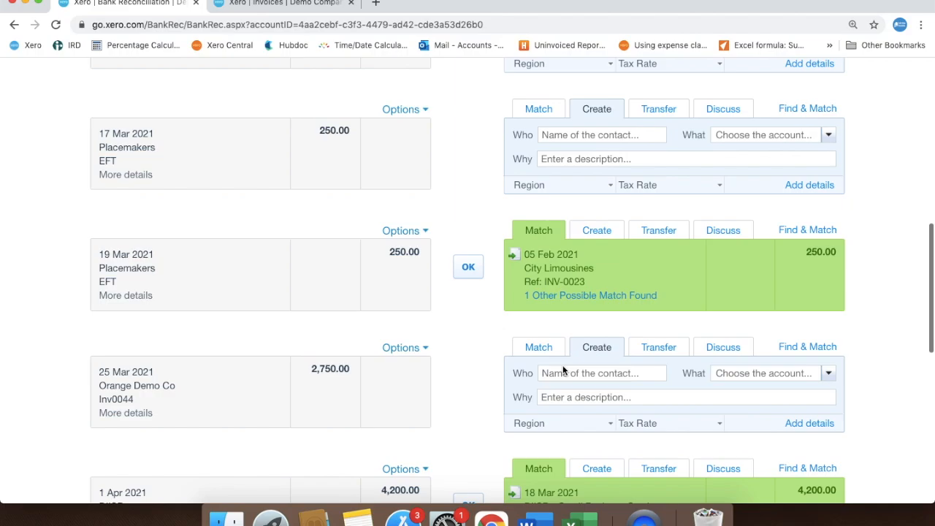
{"action": "scroll", "coordinate": [562, 369], "scroll_direction": "down", "scroll_amount": 2}
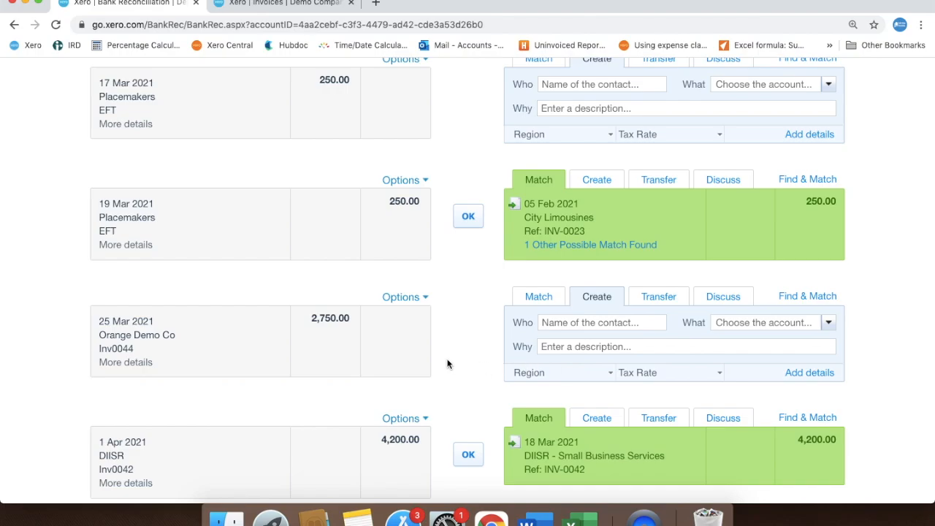
{"action": "scroll", "coordinate": [70, 332], "scroll_direction": "down", "scroll_amount": 5}
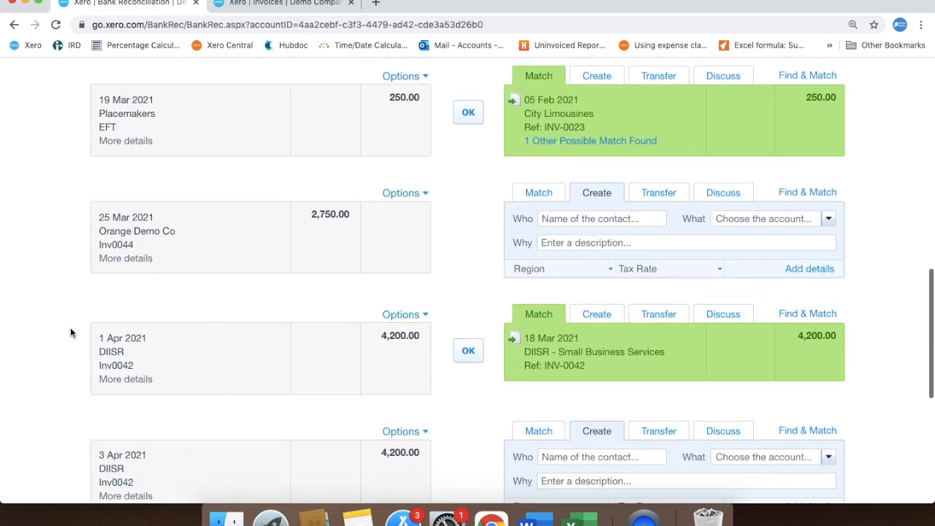
{"action": "scroll", "coordinate": [70, 332], "scroll_direction": "down", "scroll_amount": 2}
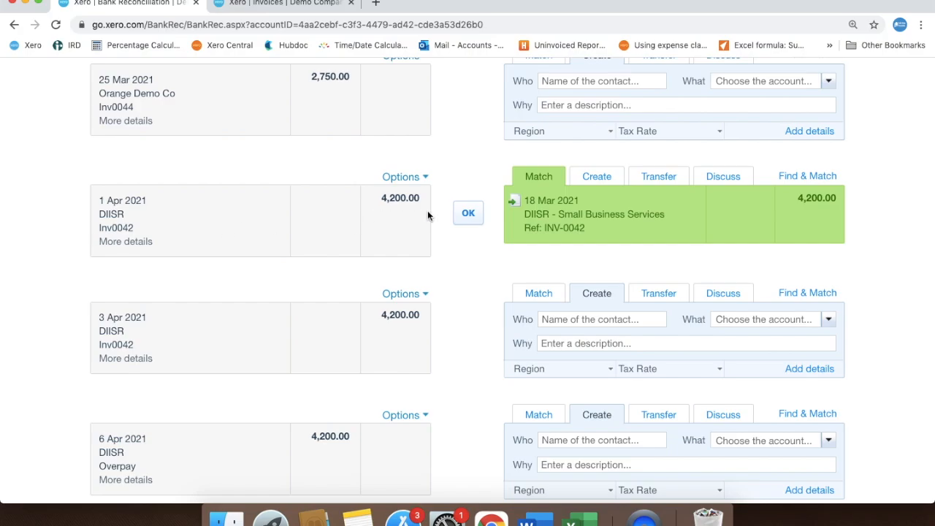
{"action": "left_click", "coordinate": [468, 216]}
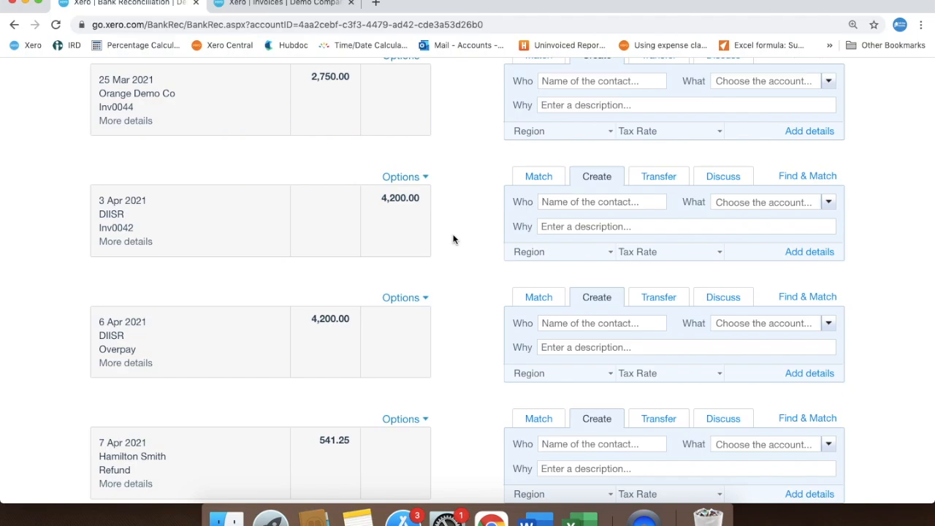
Add details to the 3 Apr 2021 DIISR receipt of 4,200.00 and set it as received as an Overpayment
{"action": "left_click", "coordinate": [818, 253]}
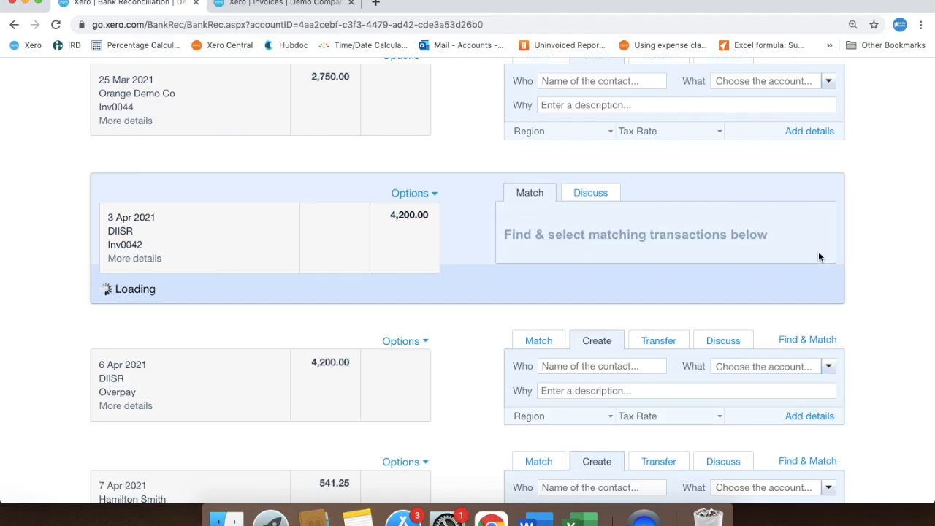
{"action": "left_click", "coordinate": [269, 291]}
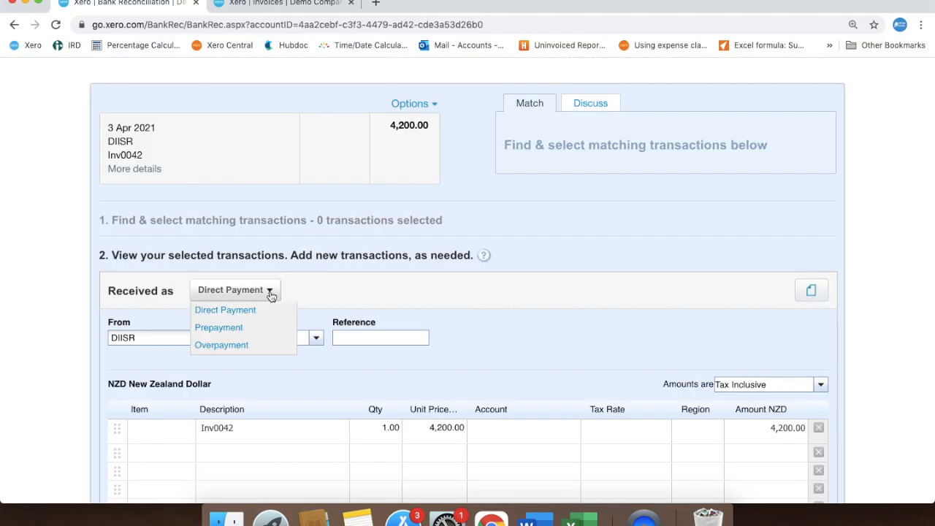
{"action": "left_click", "coordinate": [247, 345]}
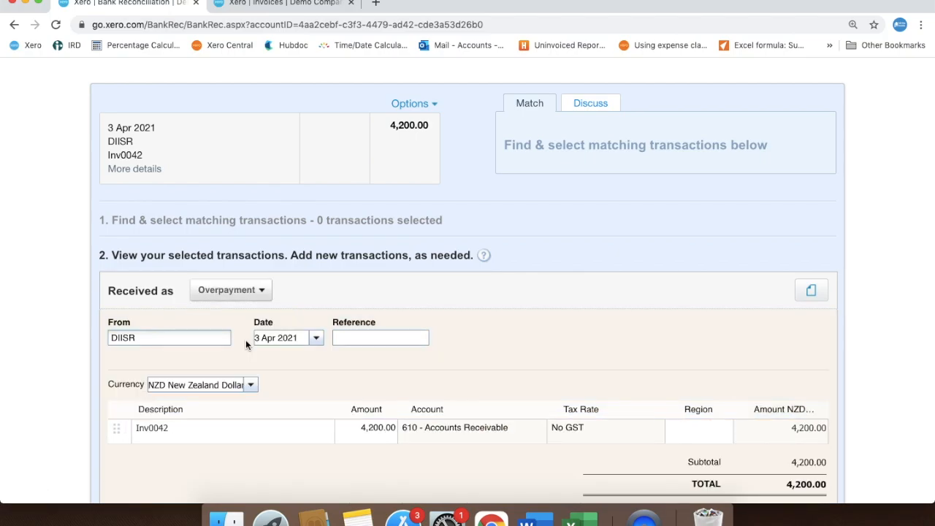
Set the overpayment's contact to DIISR - Small Business Services and its description to "Inv0042 - paid twice by mistake"
{"action": "left_click", "coordinate": [192, 338]}
{"action": "type", "text": "DII"}
{"action": "left_click", "coordinate": [219, 361]}
{"action": "left_click", "coordinate": [213, 431]}
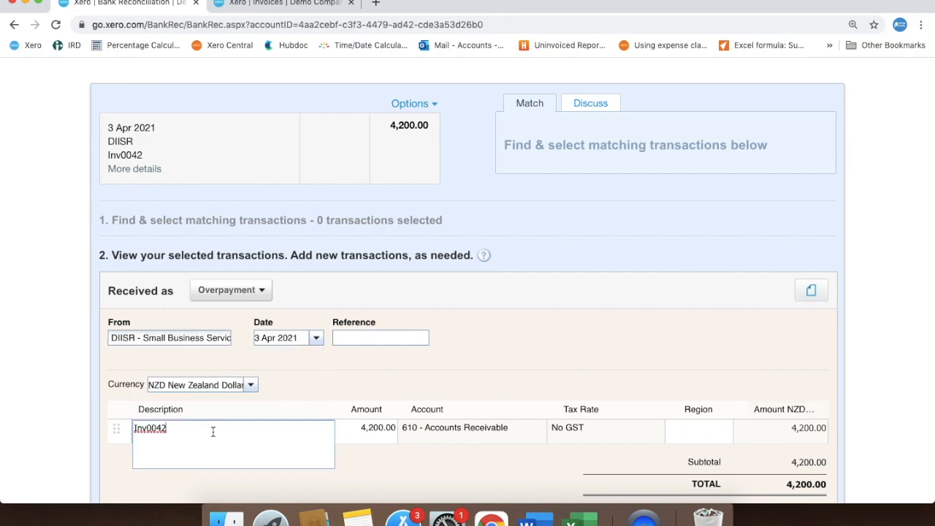
{"action": "type", "text": "- paid twice by mistake"}
{"action": "scroll", "coordinate": [561, 408], "scroll_direction": "down", "scroll_amount": 3}
{"action": "left_click", "coordinate": [529, 276]}
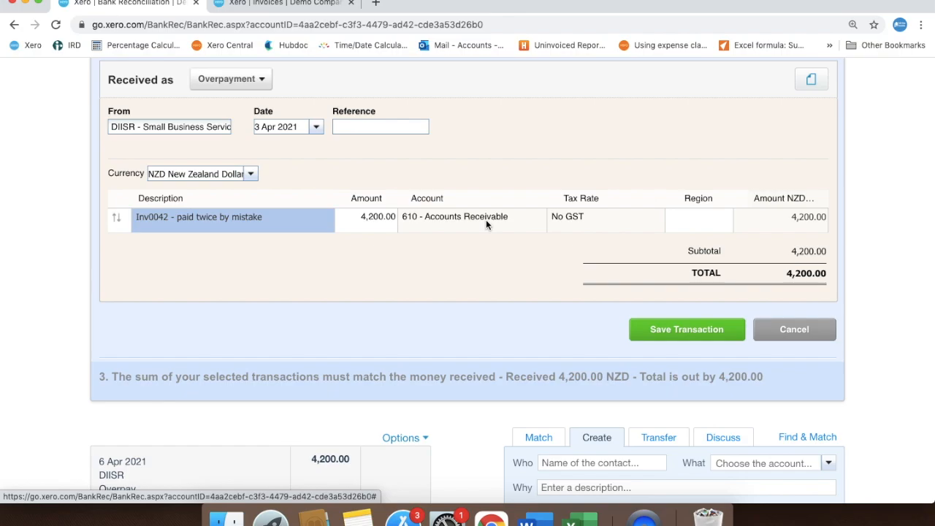
Save the DIISR overpayment transaction and reconcile it against the 3 Apr 2021 bank statement line
{"action": "left_click", "coordinate": [669, 335]}
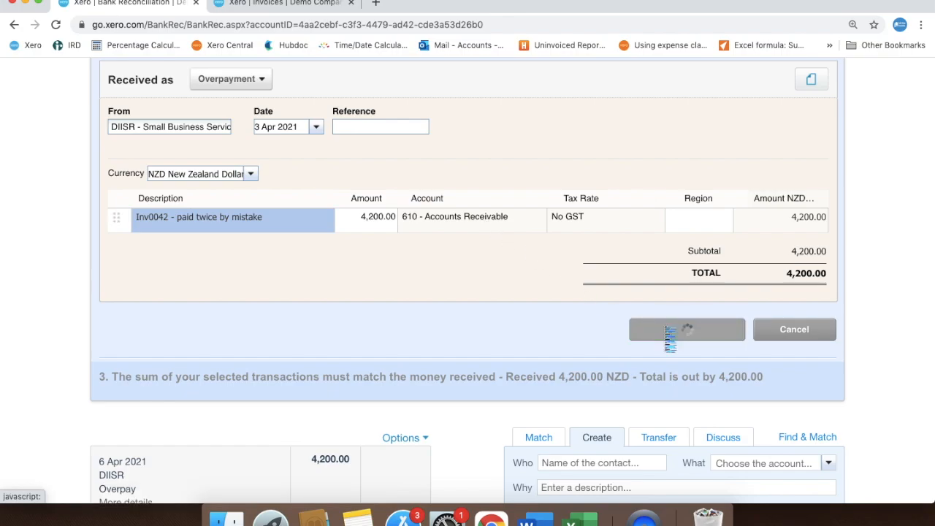
{"action": "scroll", "coordinate": [665, 332], "scroll_direction": "down", "scroll_amount": 3}
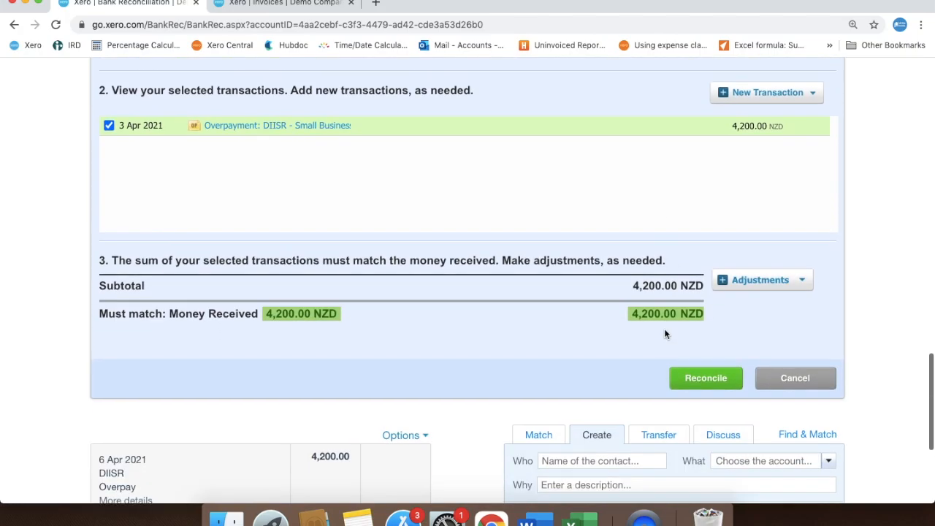
{"action": "left_click", "coordinate": [683, 330]}
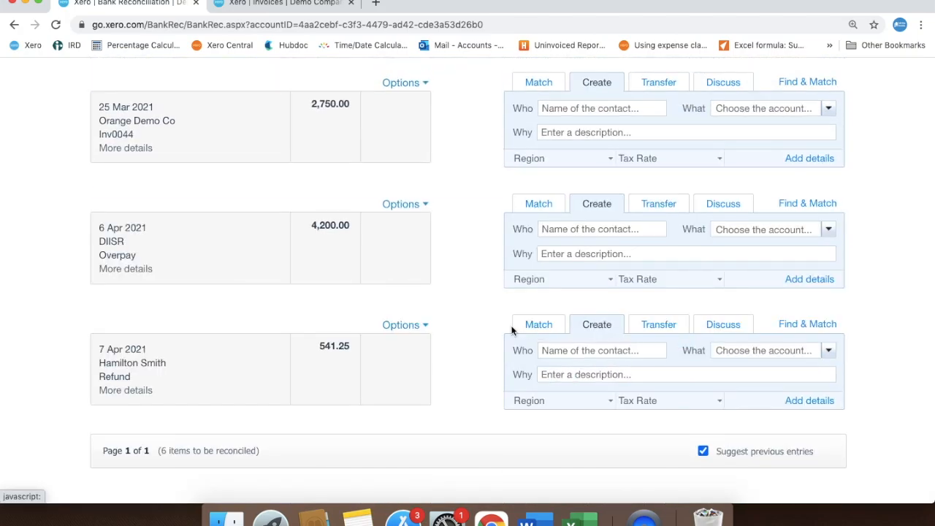
Return to the sales Invoices list and examine the DIISR - Small Business Services overpayment among the items awaiting payment
{"action": "scroll", "coordinate": [511, 330], "scroll_direction": "up", "scroll_amount": 4}
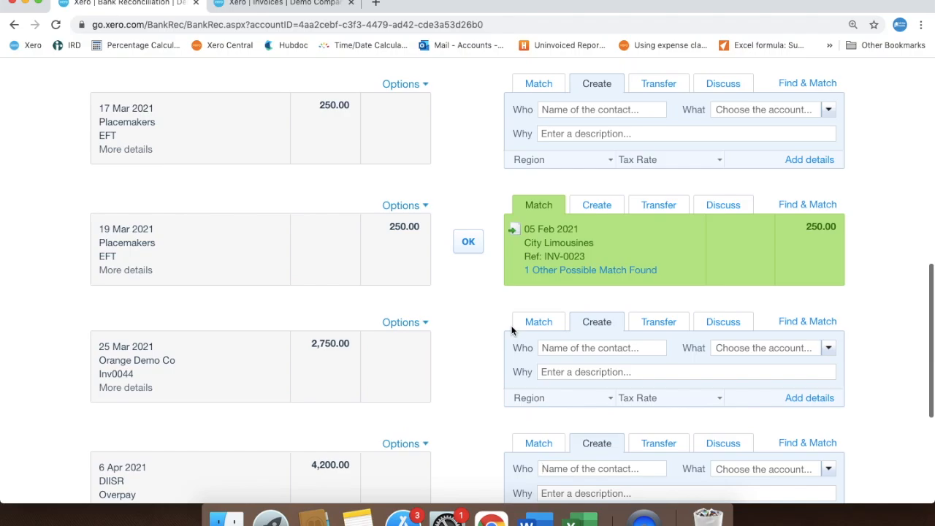
{"action": "scroll", "coordinate": [512, 330], "scroll_direction": "up", "scroll_amount": 8}
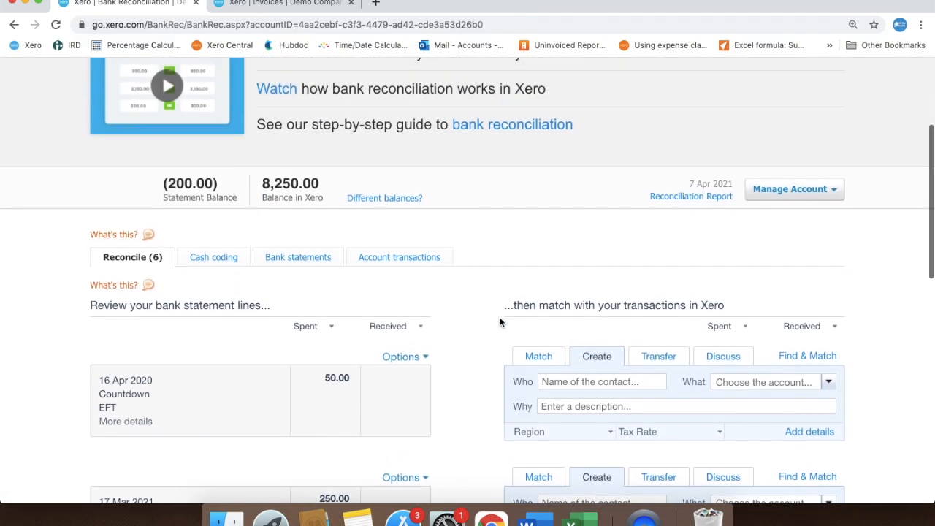
{"action": "scroll", "coordinate": [498, 319], "scroll_direction": "up", "scroll_amount": 1}
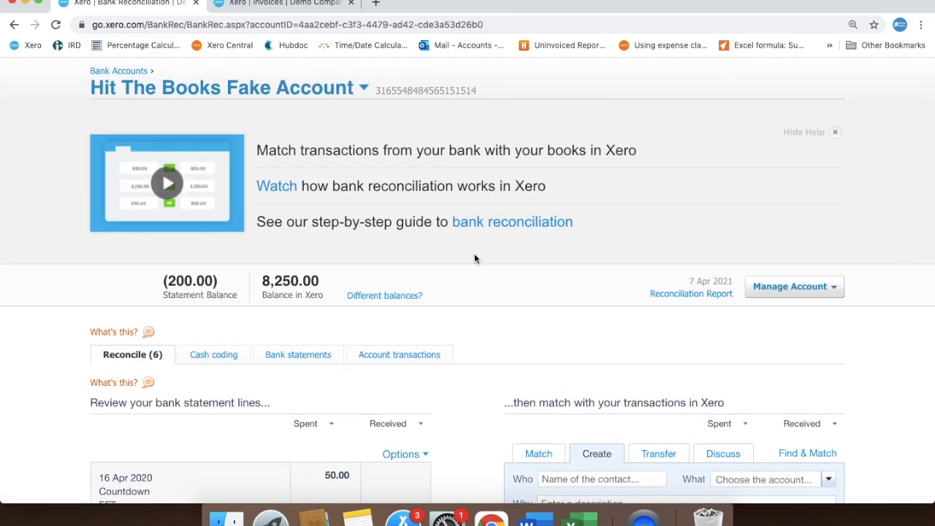
{"action": "left_click", "coordinate": [296, 6]}
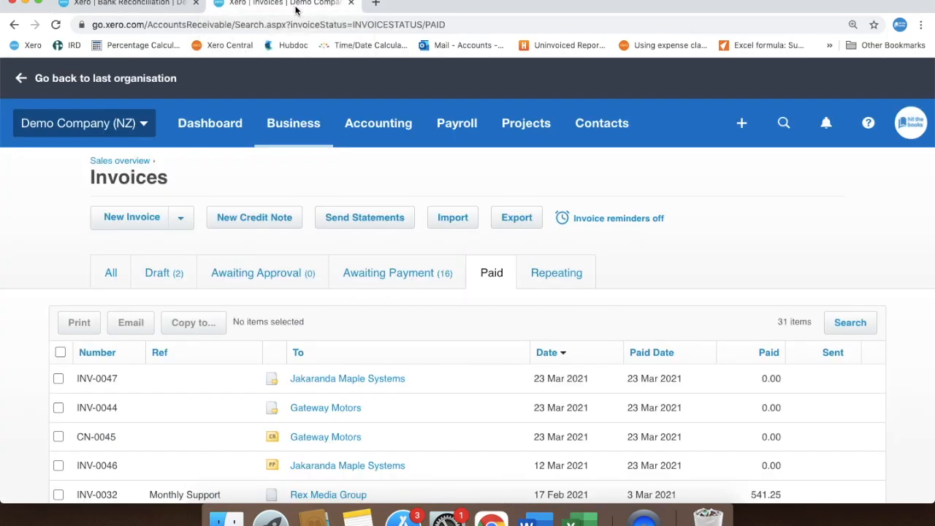
{"action": "left_click", "coordinate": [382, 287]}
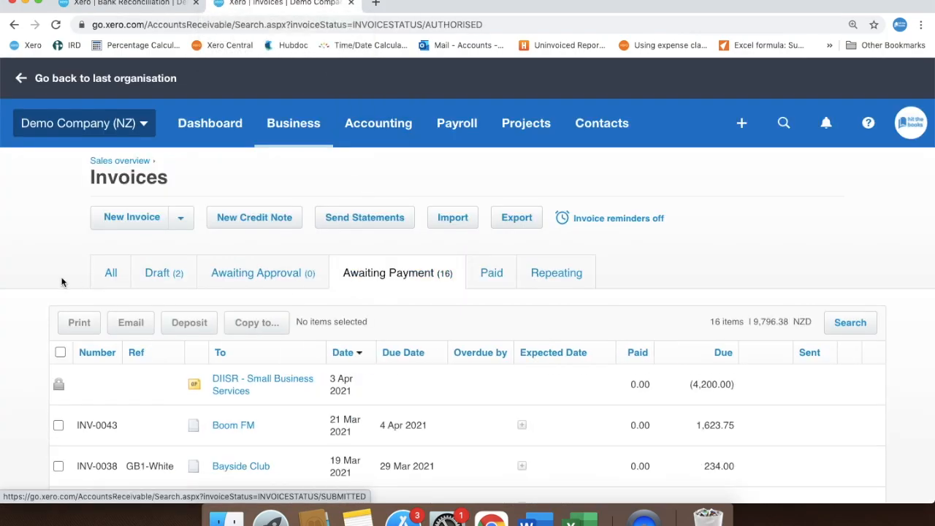
{"action": "scroll", "coordinate": [61, 282], "scroll_direction": "down", "scroll_amount": 2}
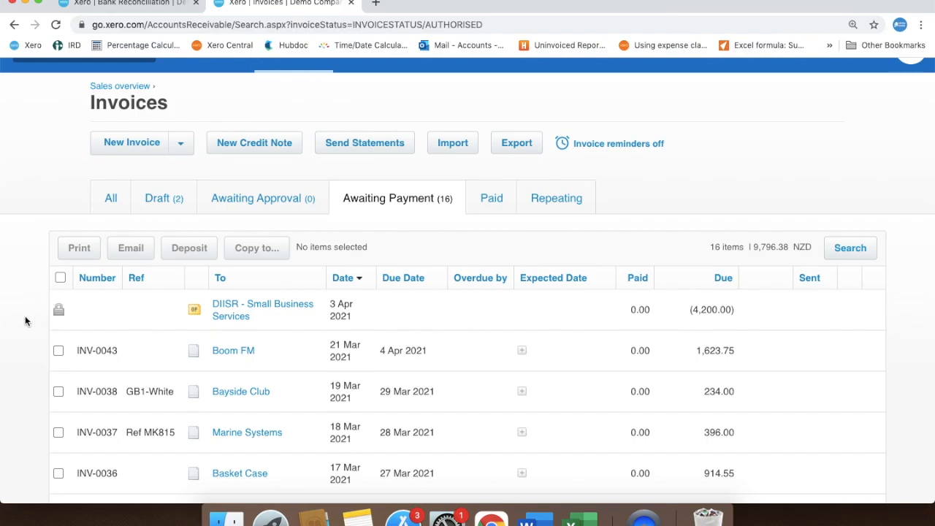
{"action": "scroll", "coordinate": [25, 322], "scroll_direction": "up", "scroll_amount": 1}
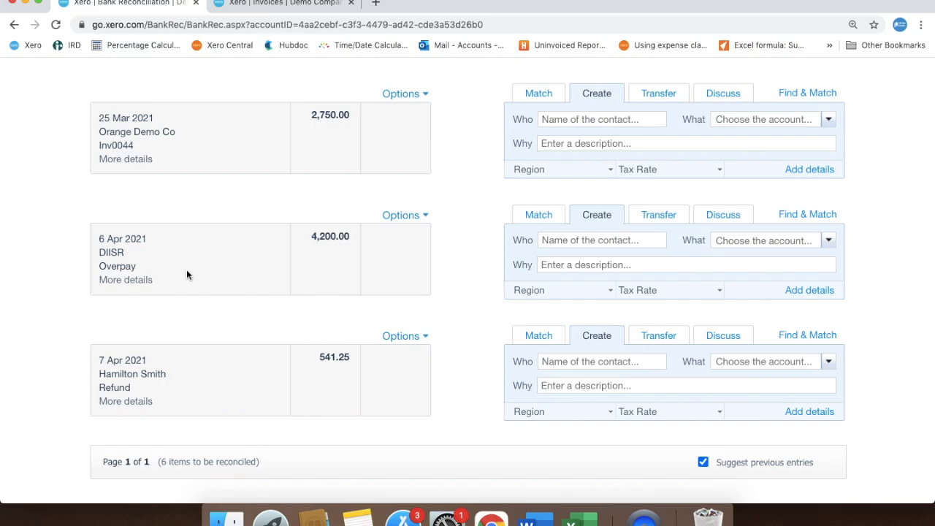
Open the DIISR - Small Business Services overpayment dated 3 Apr 2021 from the sales Invoices list
{"action": "scroll", "coordinate": [36, 262], "scroll_direction": "up", "scroll_amount": 1}
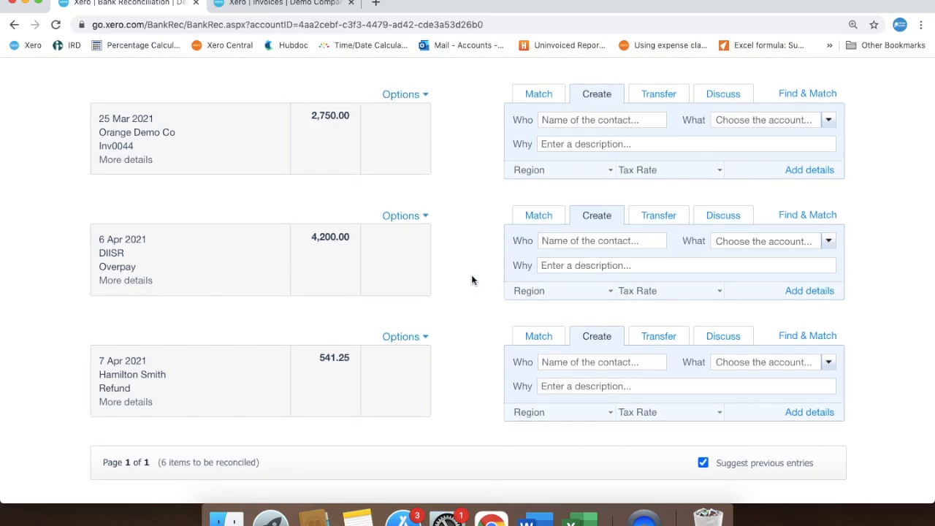
{"action": "left_click", "coordinate": [289, 4]}
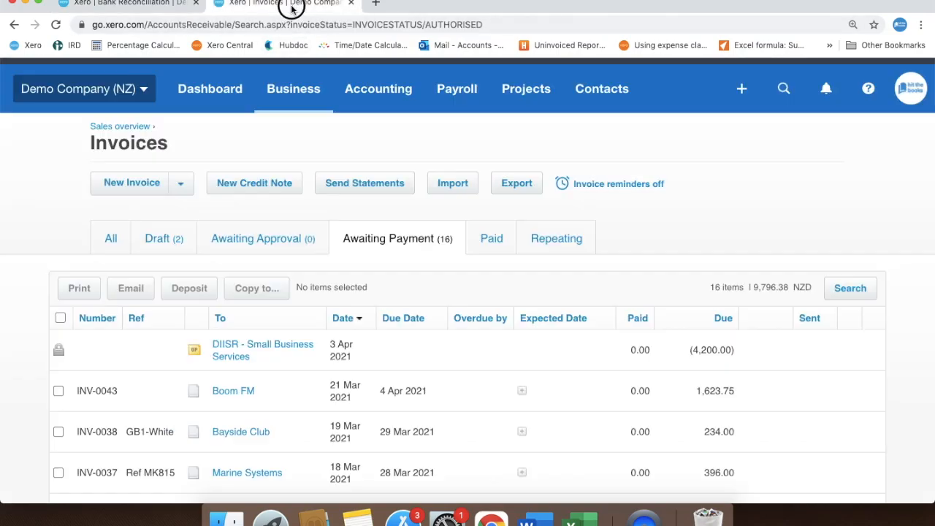
{"action": "left_click", "coordinate": [275, 351]}
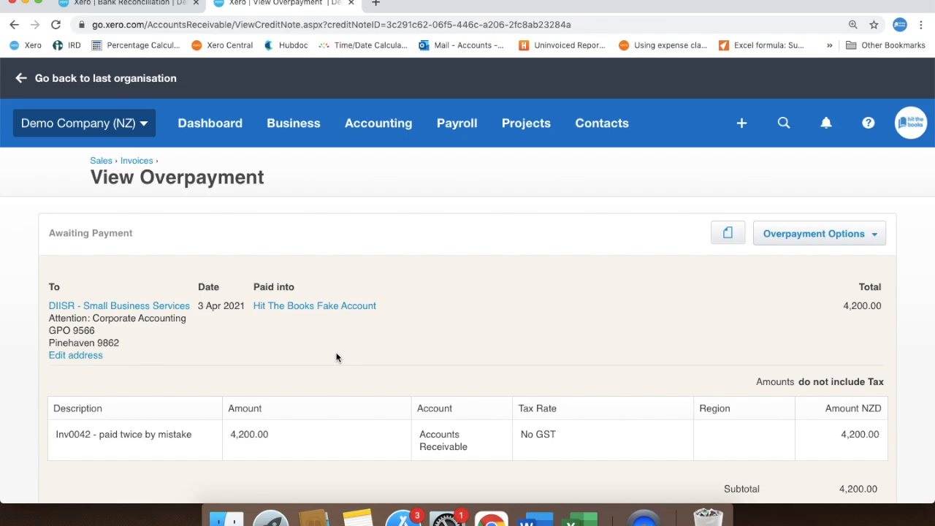
Add a cash refund of the full 4,200.00 overpayment, dated 6 Apr 2021 and paid from Hit The Books Fake Account
{"action": "scroll", "coordinate": [336, 358], "scroll_direction": "down", "scroll_amount": 2}
{"action": "scroll", "coordinate": [336, 357], "scroll_direction": "down", "scroll_amount": 2}
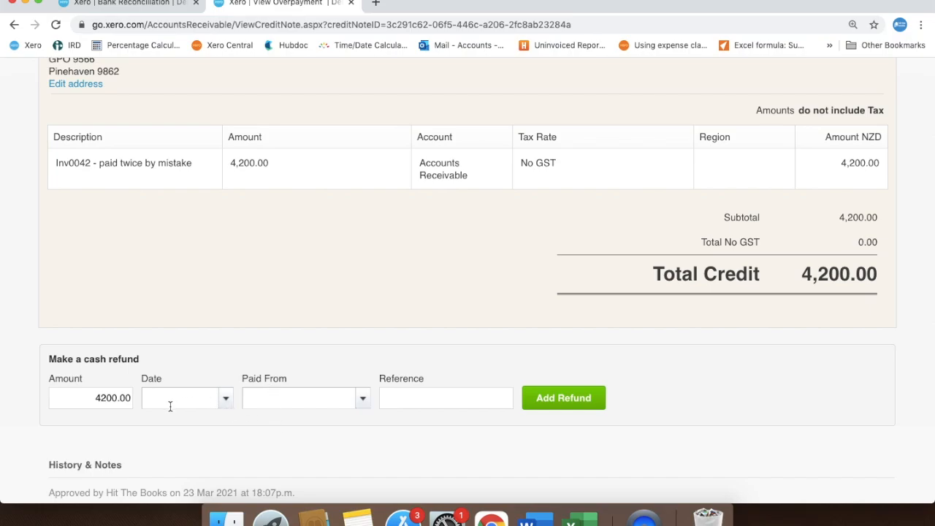
{"action": "left_click", "coordinate": [226, 399]}
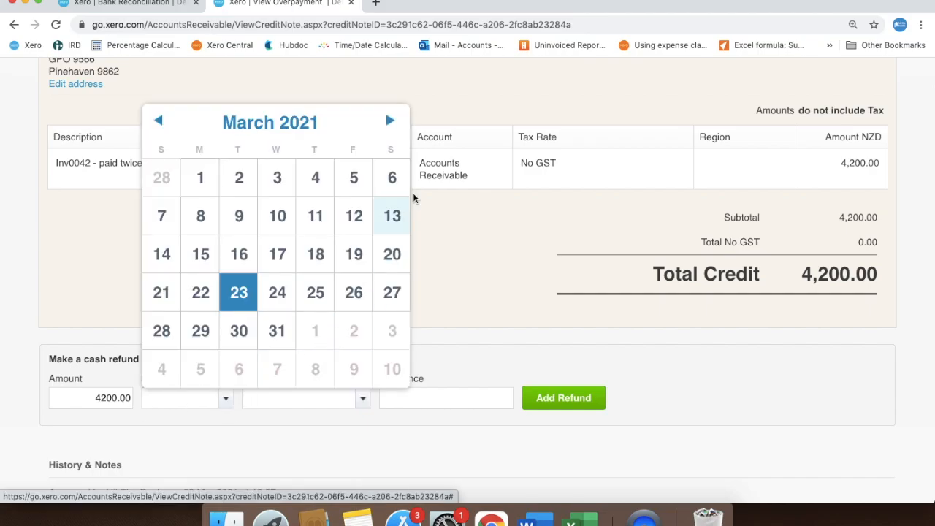
{"action": "left_click", "coordinate": [390, 121]}
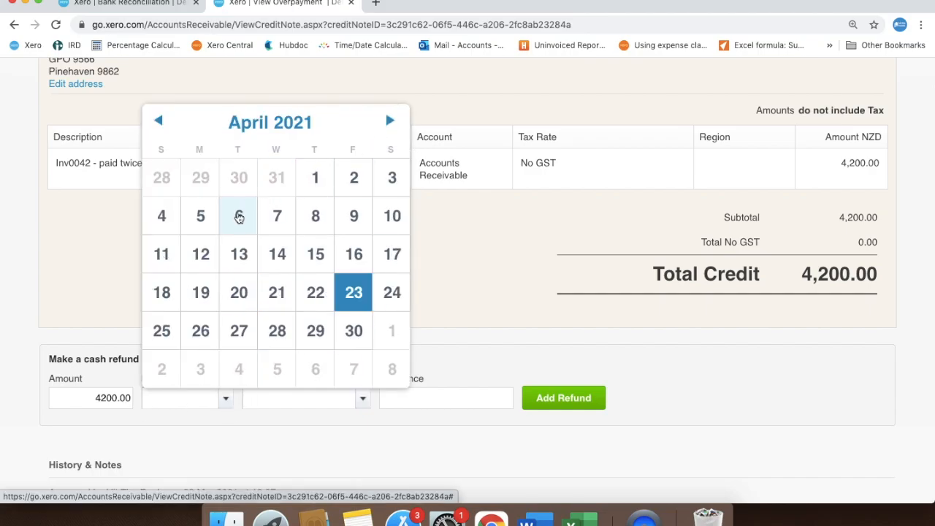
{"action": "left_click", "coordinate": [238, 215]}
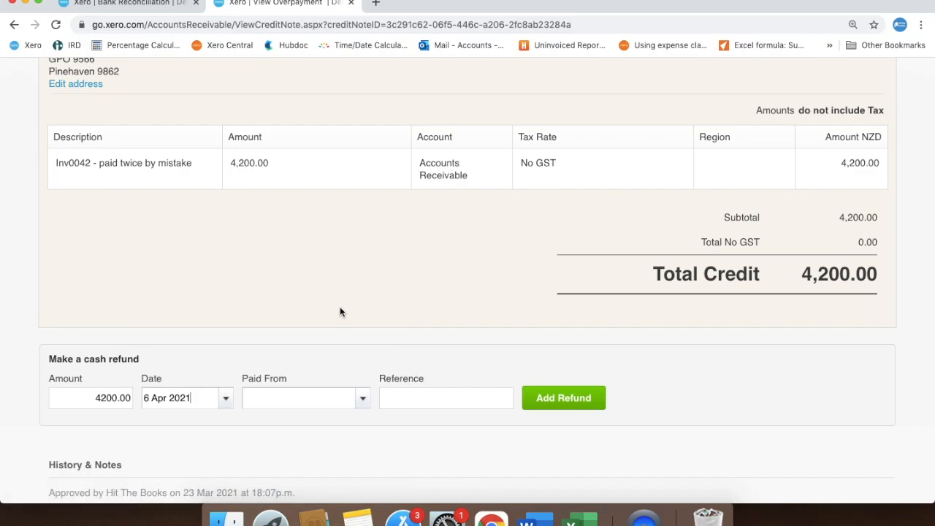
{"action": "left_click", "coordinate": [362, 401]}
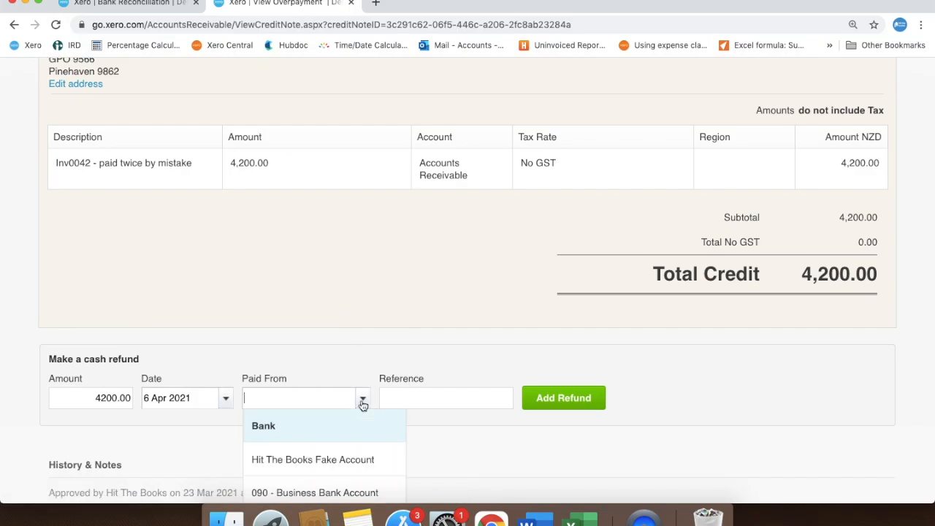
{"action": "left_click", "coordinate": [359, 461]}
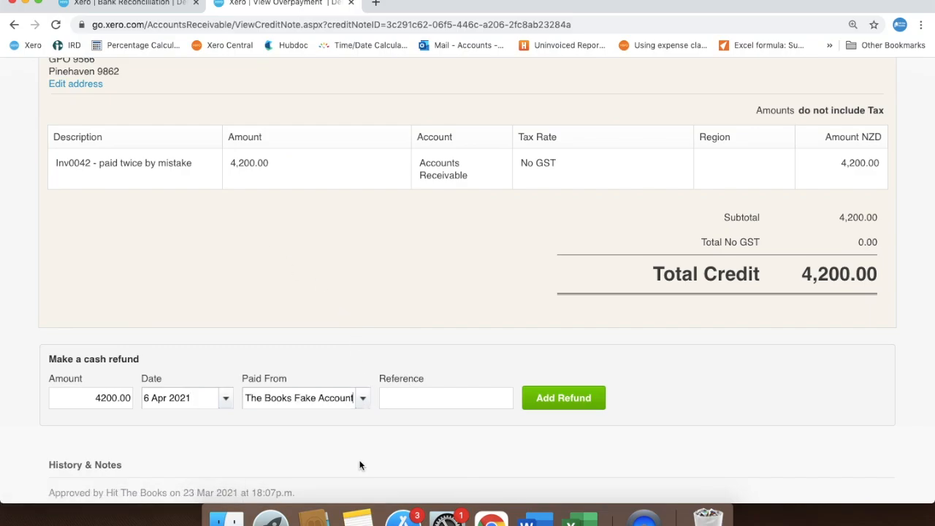
{"action": "left_click", "coordinate": [592, 398]}
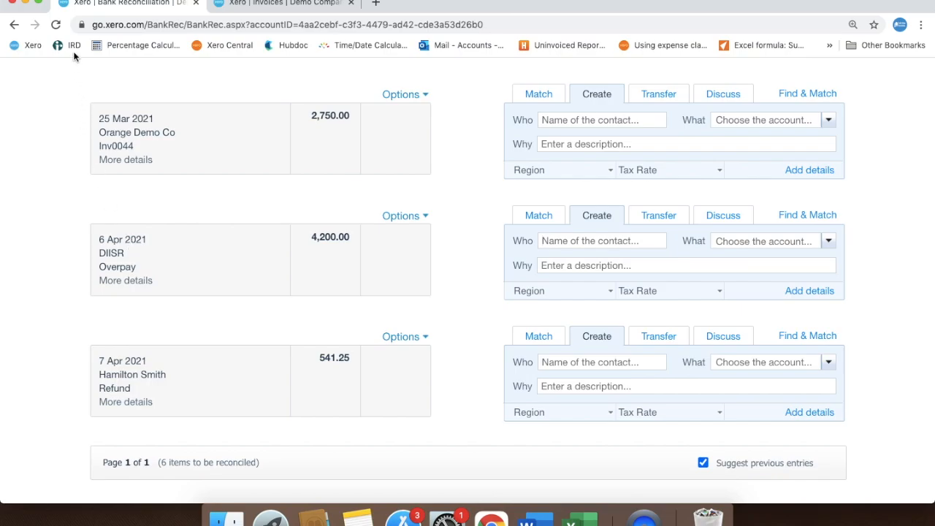
Refresh the bank reconciliation and reconcile the 6 Apr 2021 DIISR payment of 4,200.00 with its matching refund
{"action": "left_click", "coordinate": [56, 25]}
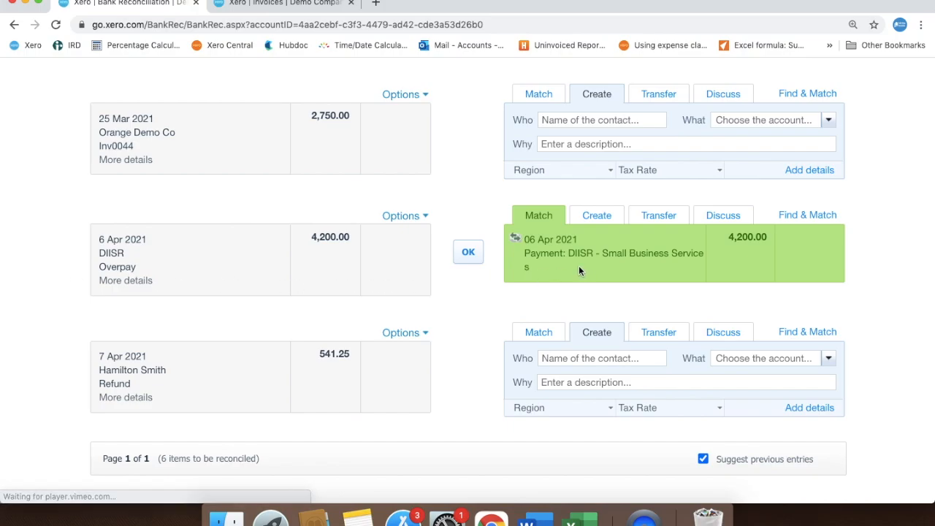
{"action": "left_click", "coordinate": [468, 252]}
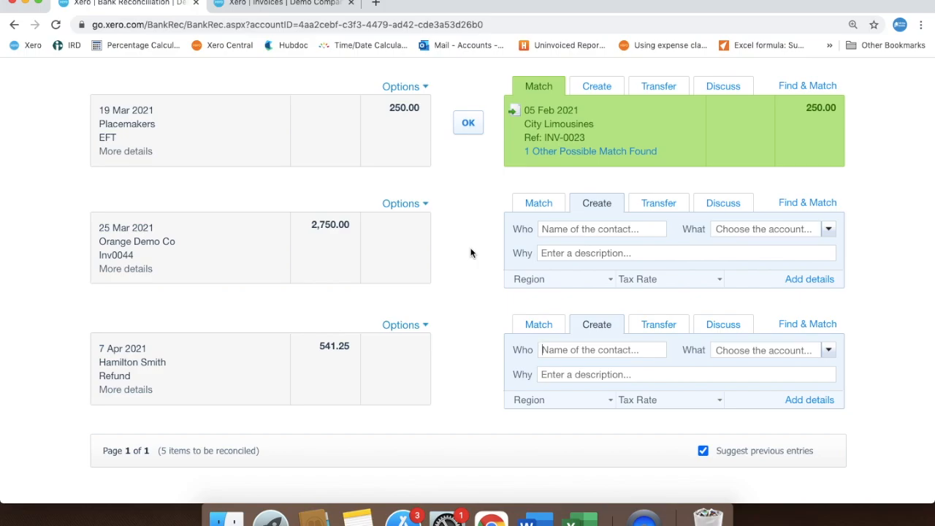
Return to the sales Invoices list and open Hamilton Smith Ltd's credit note CN-0025
{"action": "left_click", "coordinate": [296, 2]}
{"action": "scroll", "coordinate": [833, 269], "scroll_direction": "down", "scroll_amount": 10}
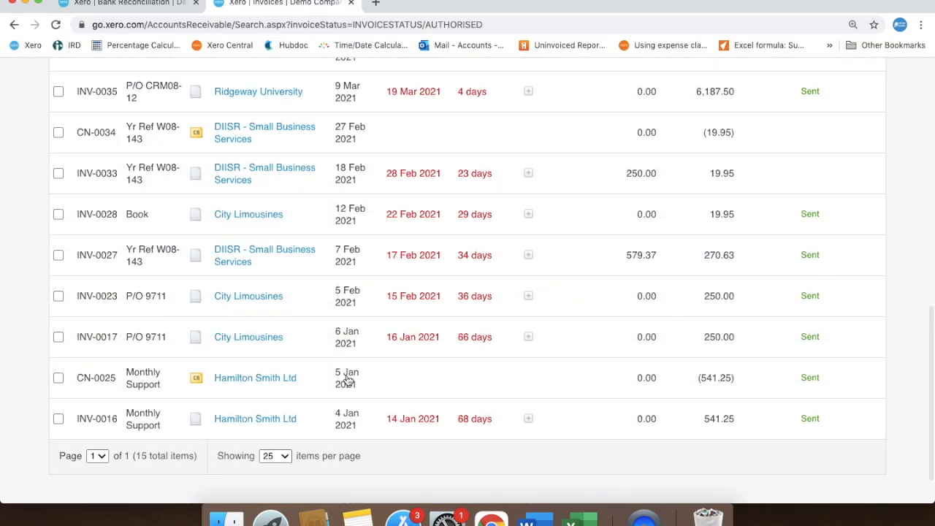
{"action": "left_click", "coordinate": [275, 379]}
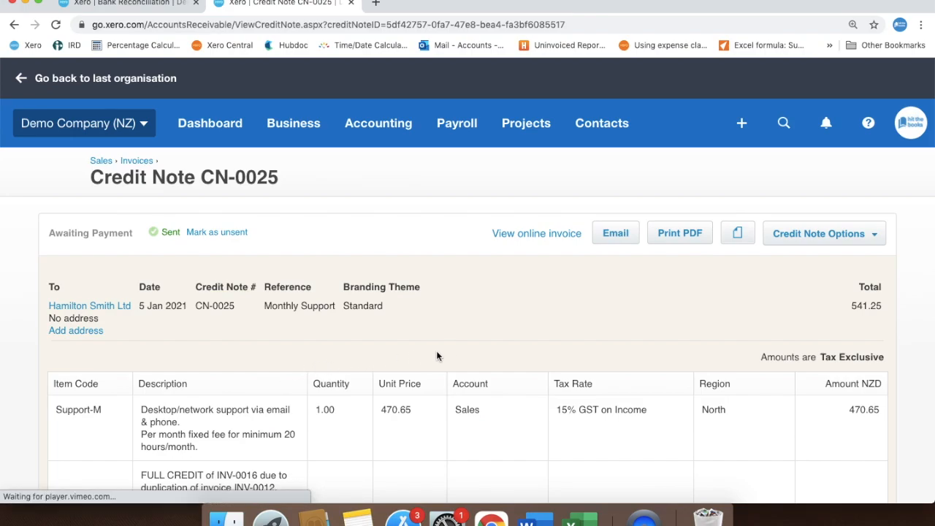
Add a cash refund of 541.25 to the credit note, dated 7 Apr 2021 and paid from Hit The Books Fake Account
{"action": "scroll", "coordinate": [453, 352], "scroll_direction": "down", "scroll_amount": 5}
{"action": "scroll", "coordinate": [454, 351], "scroll_direction": "down", "scroll_amount": 2}
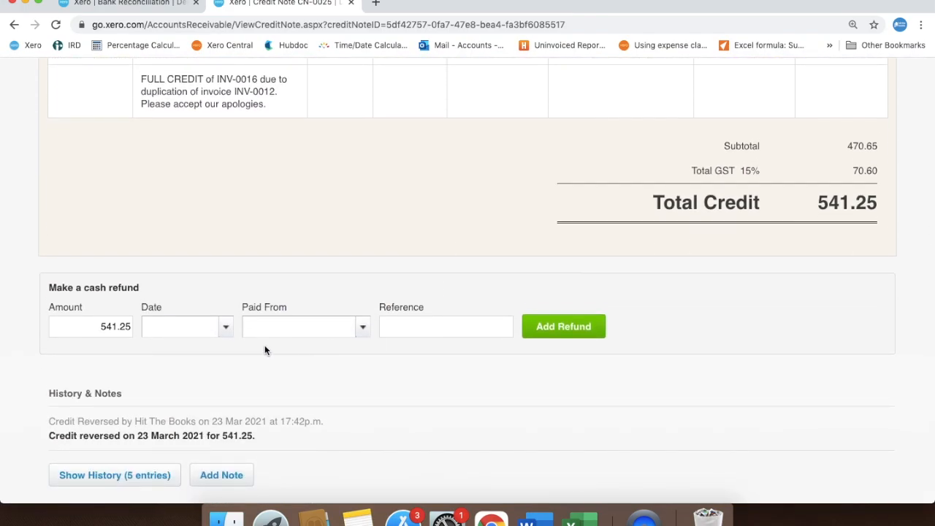
{"action": "left_click", "coordinate": [225, 328]}
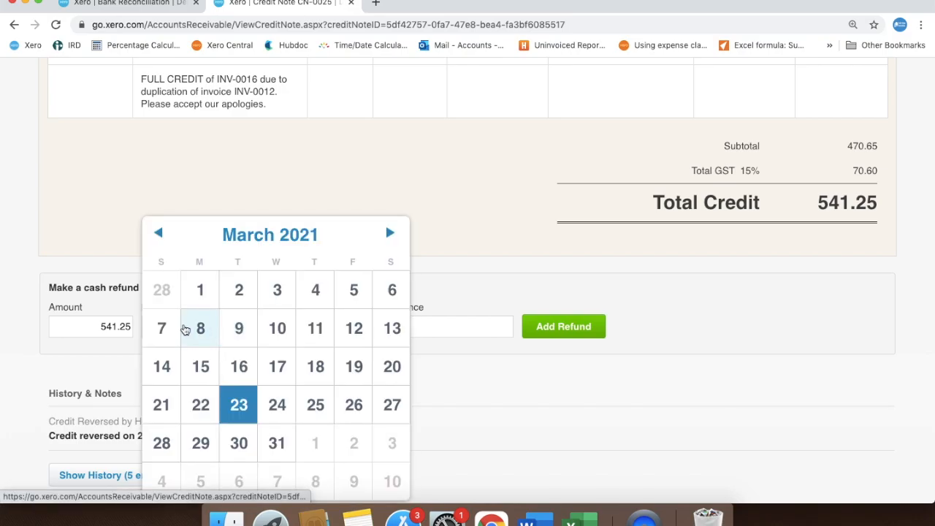
{"action": "left_click", "coordinate": [389, 235]}
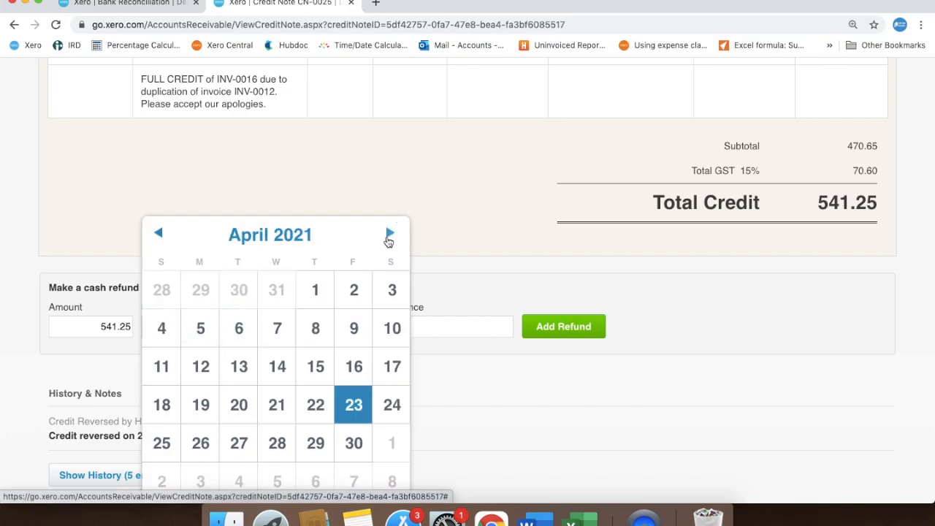
{"action": "left_click", "coordinate": [277, 328]}
{"action": "left_click", "coordinate": [356, 330]}
{"action": "left_click", "coordinate": [357, 389]}
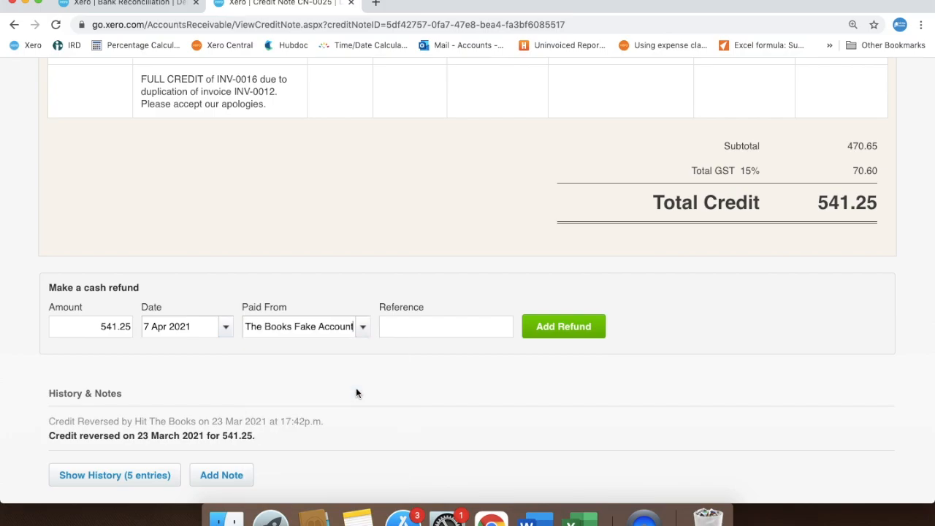
{"action": "left_click", "coordinate": [574, 332]}
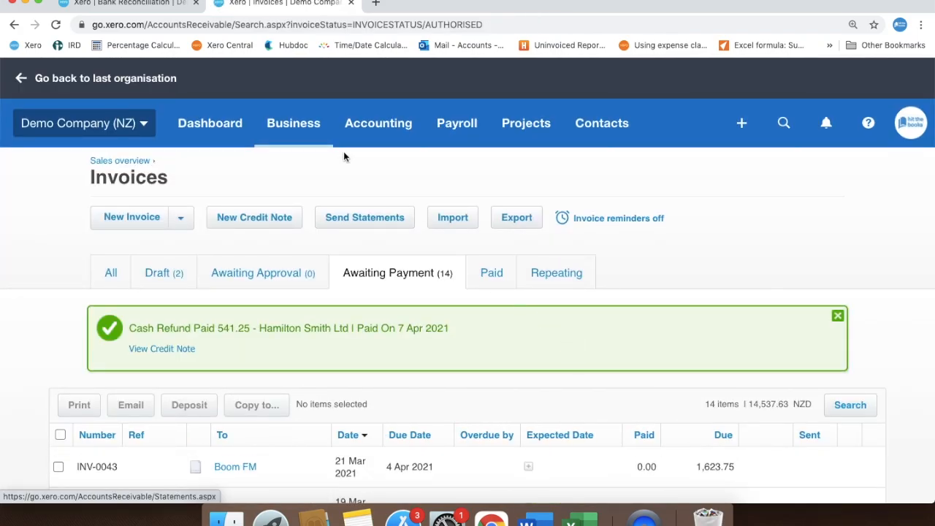
{"action": "left_click", "coordinate": [125, 3]}
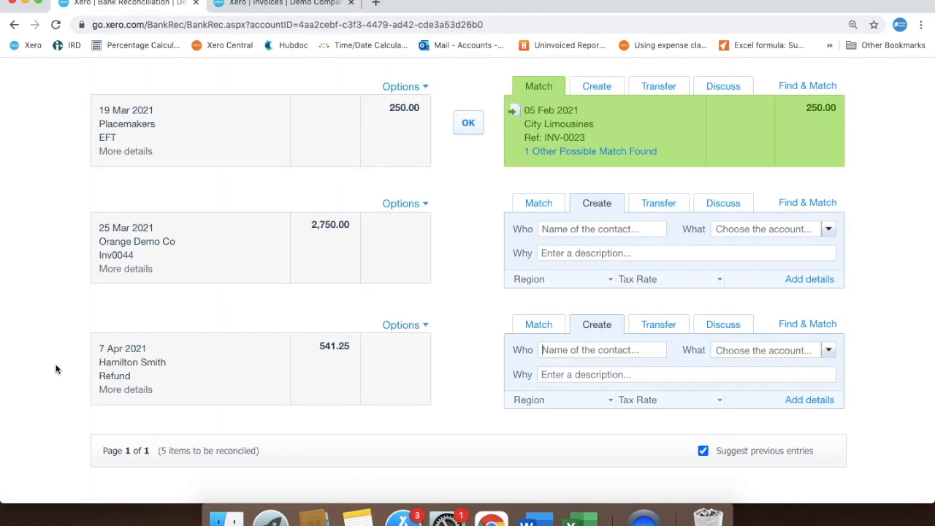
{"action": "key", "text": "super+r"}
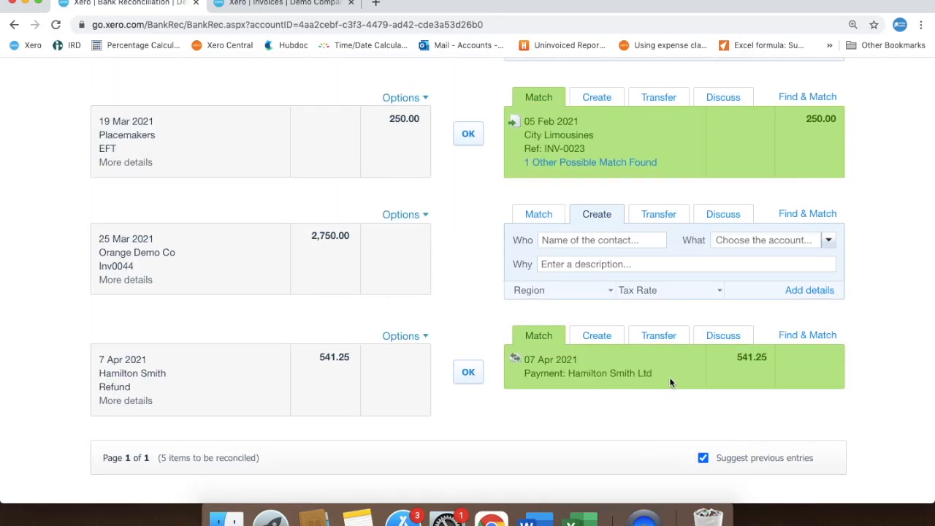
{"action": "left_click", "coordinate": [468, 372]}
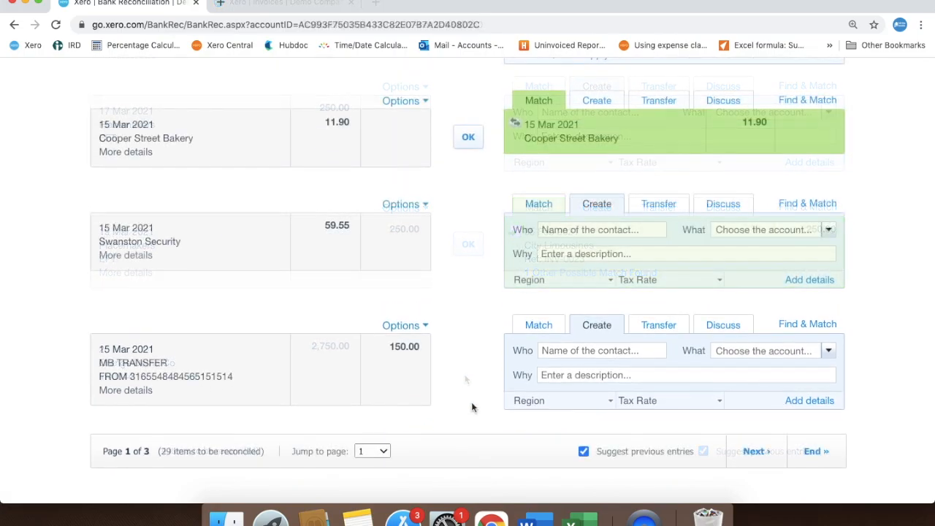
Reconcile the 15 Mar 2021 MB TRANSFER receipt of 150.00 as a transfer with Hit The Books Fake Account
{"action": "left_click", "coordinate": [659, 326]}
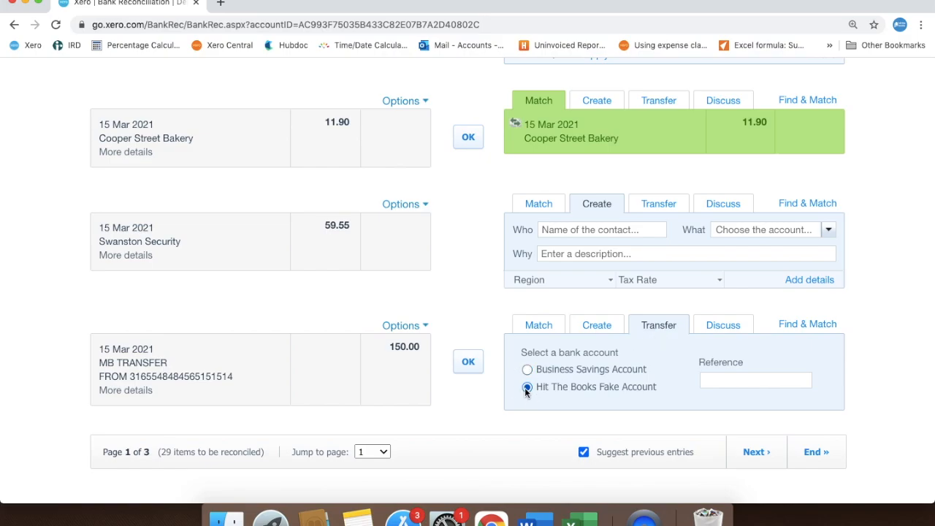
{"action": "left_click", "coordinate": [467, 362]}
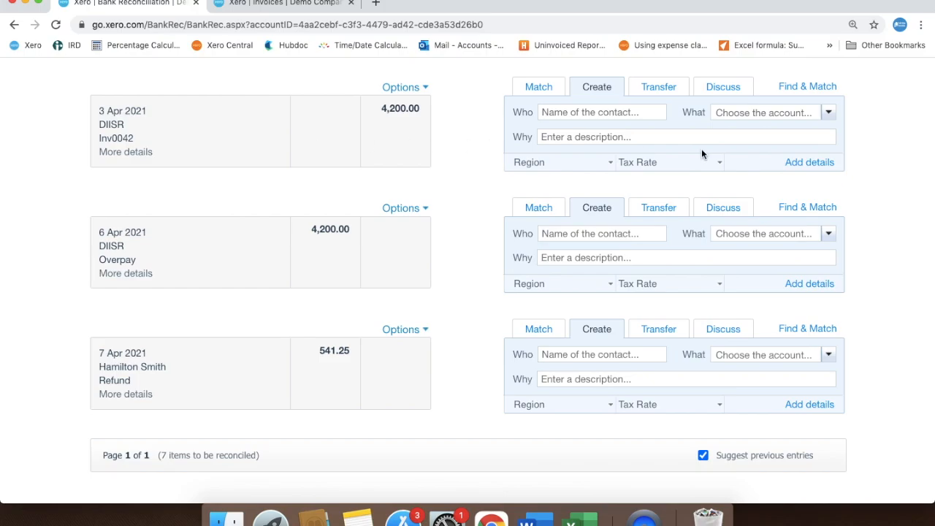
Add details to the 3 Apr 2021 DIISR receipt of 4,200.00 and open its received-as payment types
{"action": "left_click", "coordinate": [804, 162]}
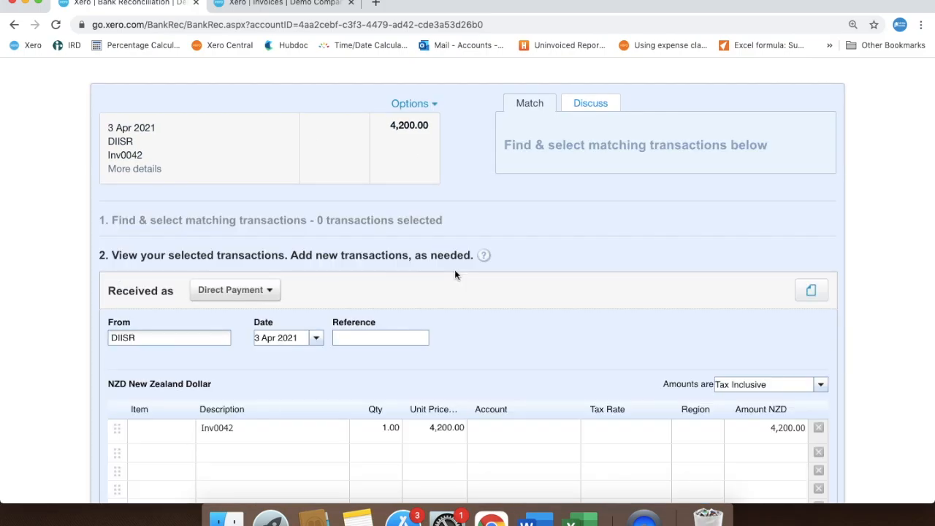
{"action": "left_click", "coordinate": [268, 293]}
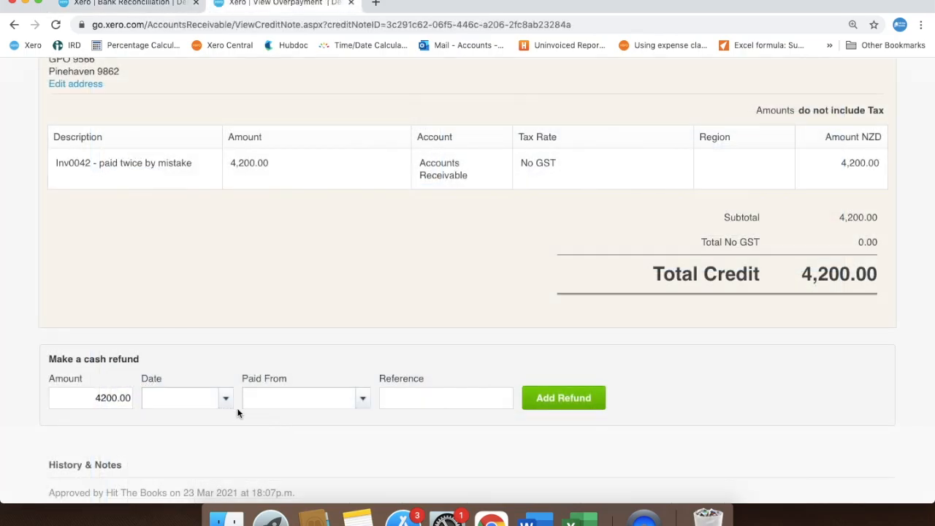
Record the 4,200.00 cash refund on the DIISR overpayment, dated 6 Apr 2021 and paid from Hit The Books Fake Account
{"action": "left_click", "coordinate": [228, 401]}
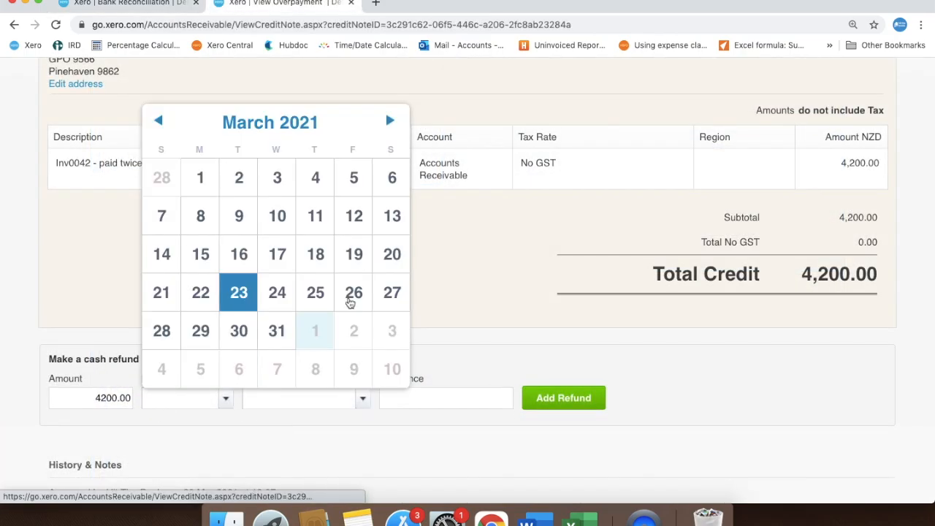
{"action": "left_click", "coordinate": [388, 119]}
{"action": "left_click", "coordinate": [239, 216]}
{"action": "left_click", "coordinate": [359, 401]}
{"action": "left_click", "coordinate": [359, 459]}
{"action": "left_click", "coordinate": [591, 398]}
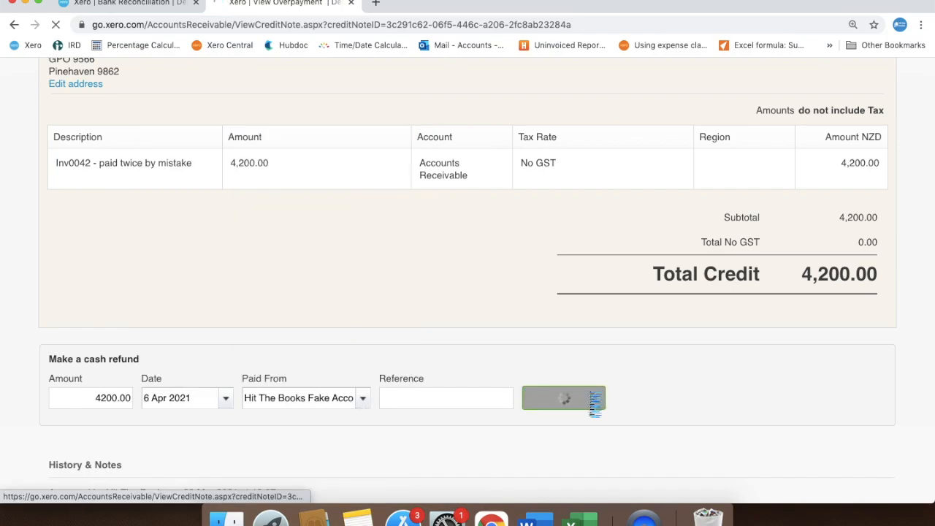